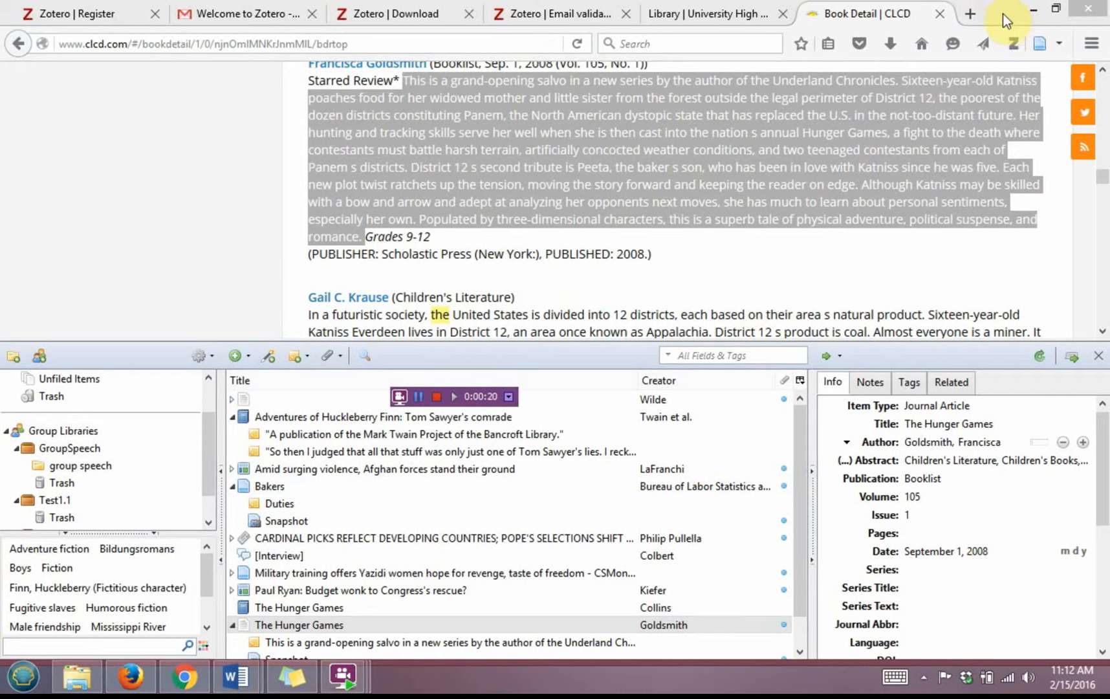
Step: Arrange the Firefox window with the Zotero library and the Word document side by side, each filling half the screen
drag(1003, 14, 1109, 134)
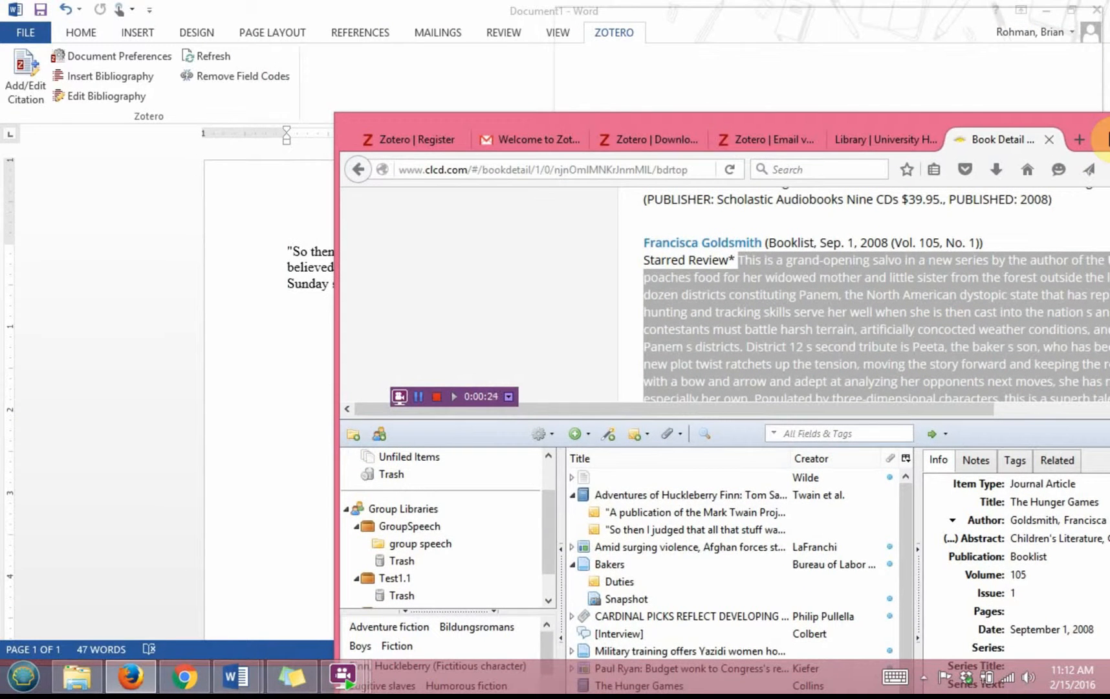
drag(1107, 133, 1108, 134)
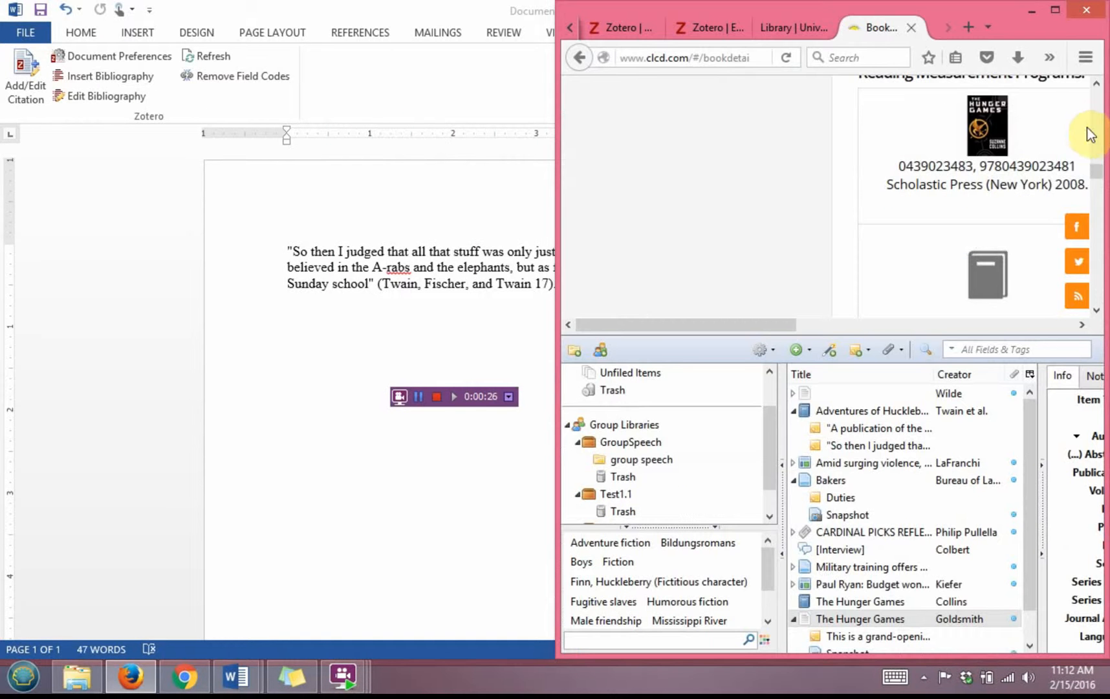
click(449, 9)
double_click(508, 19)
drag(360, 26, 2, 20)
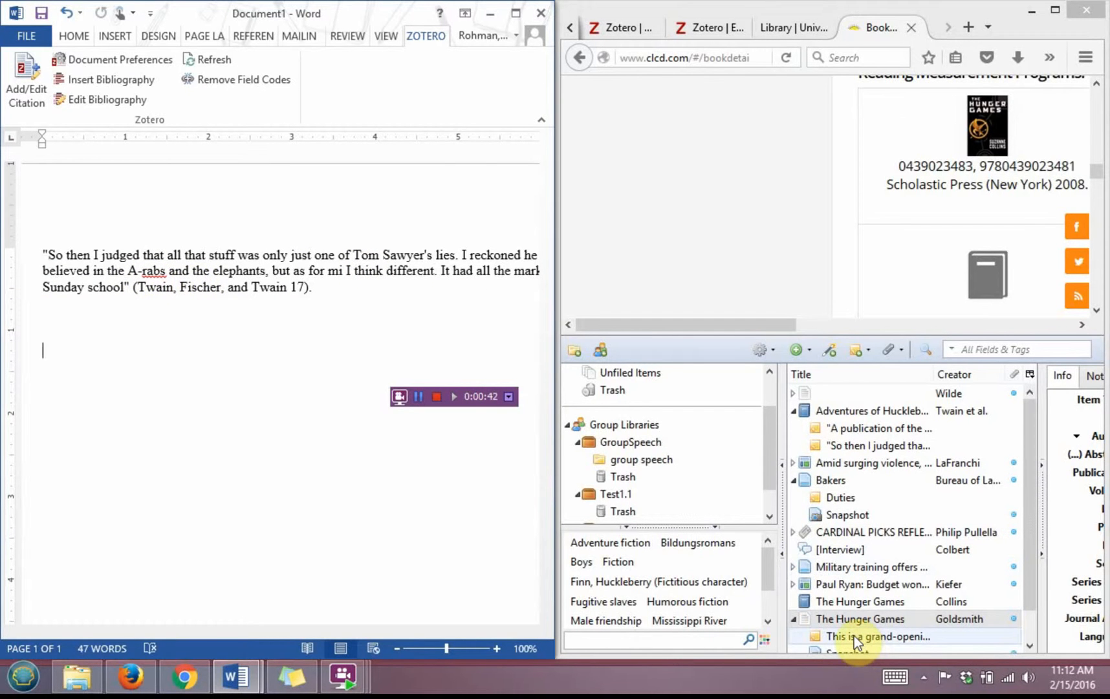
Step: Bring the "This is a grand-opening salvo" note from Zotero into the Word document below the Twain quotation
drag(854, 635, 79, 363)
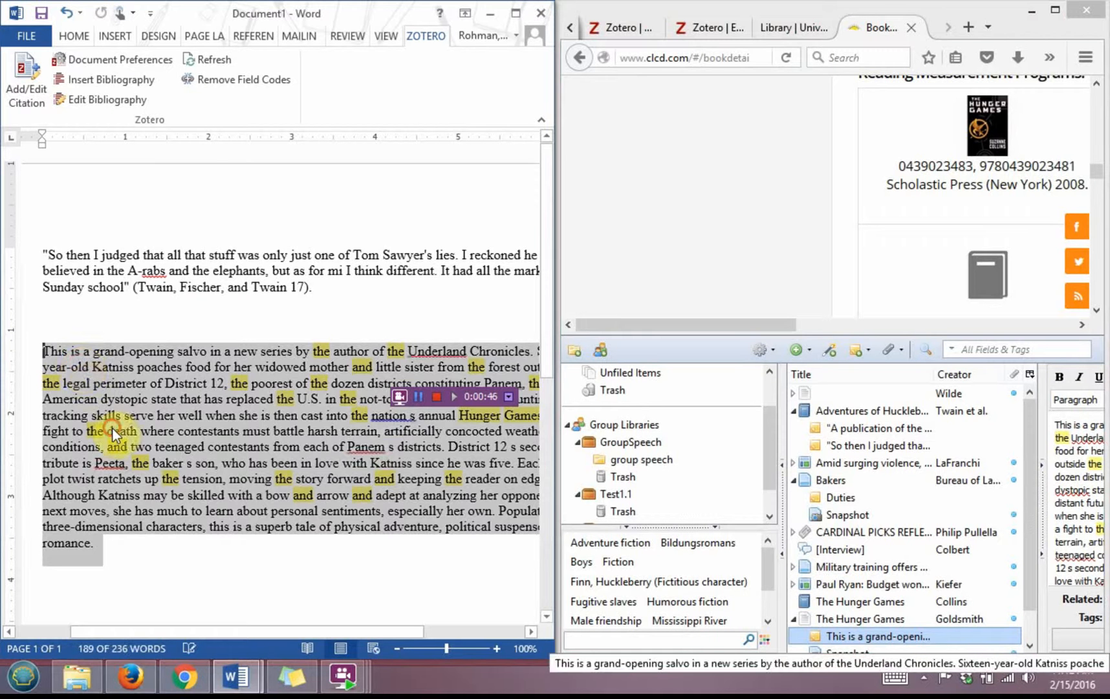
click(113, 429)
Step: Try to clear the yellow highlighting from the inserted Hunger Games passage by setting its highlight to No Color
drag(42, 351, 138, 545)
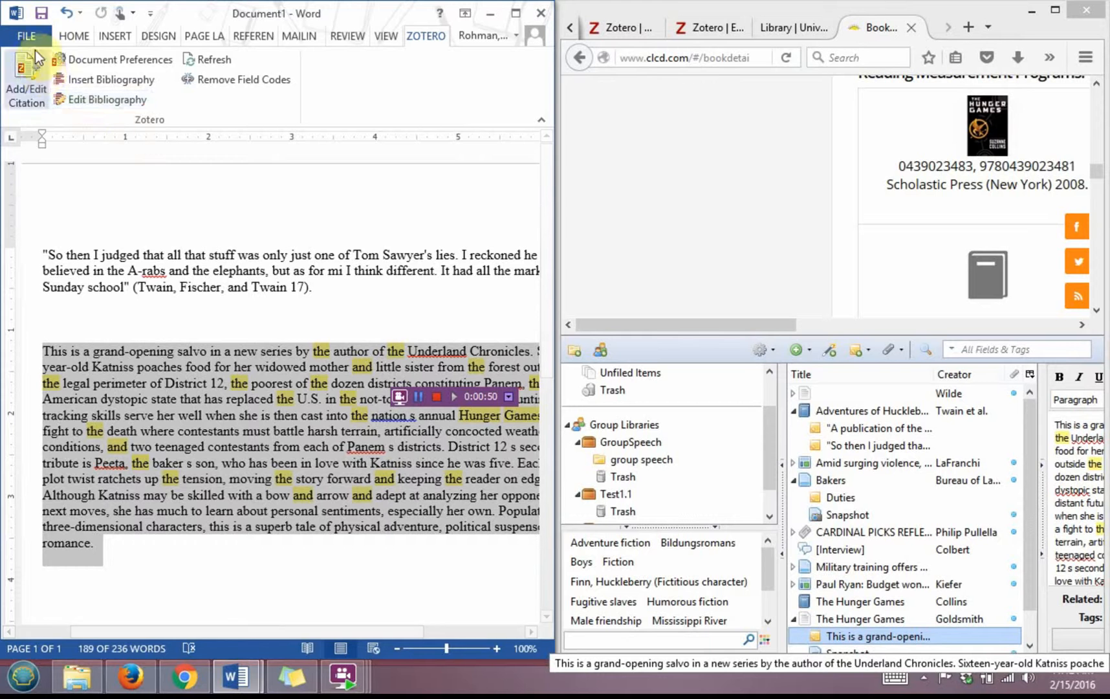
click(76, 36)
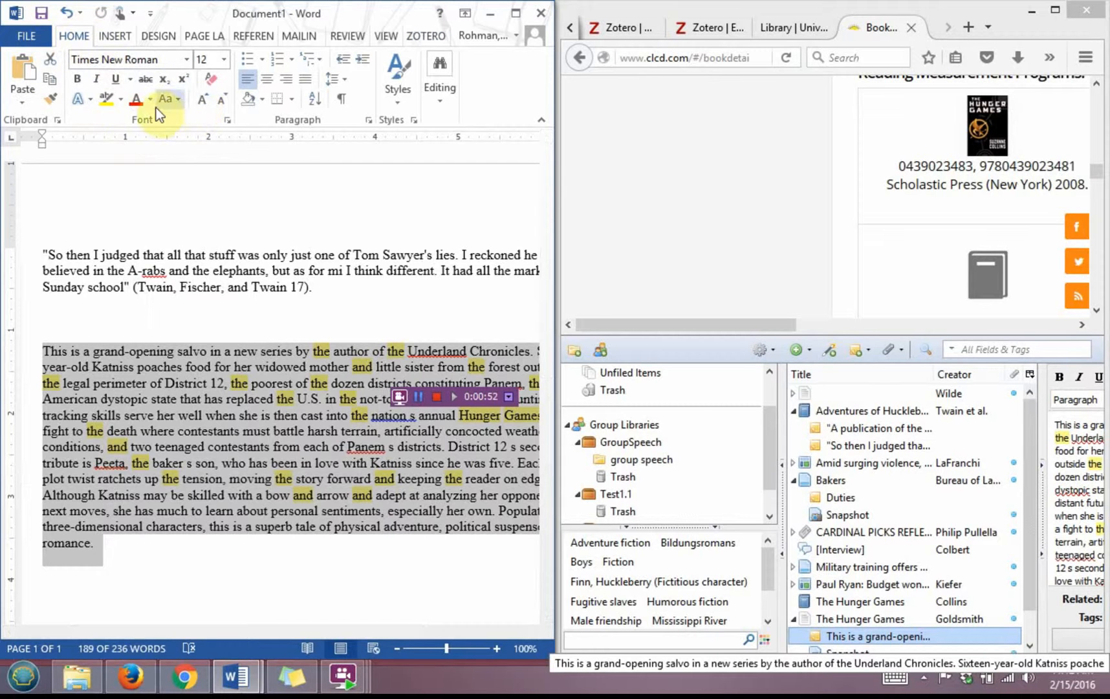
click(123, 102)
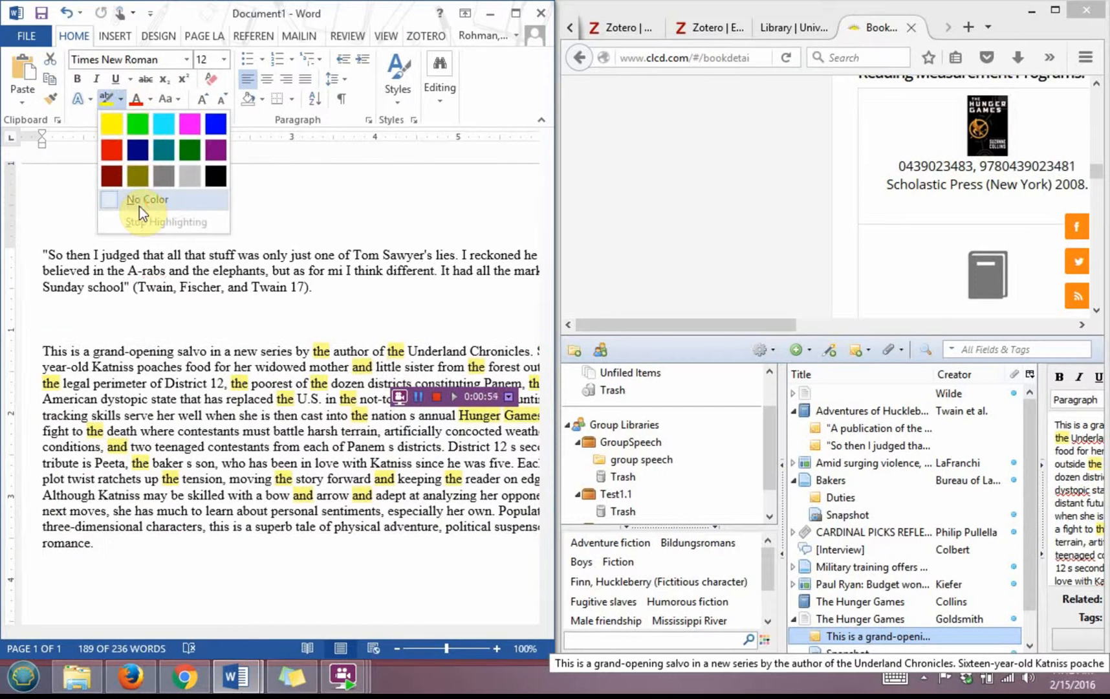
click(138, 206)
drag(42, 350, 114, 542)
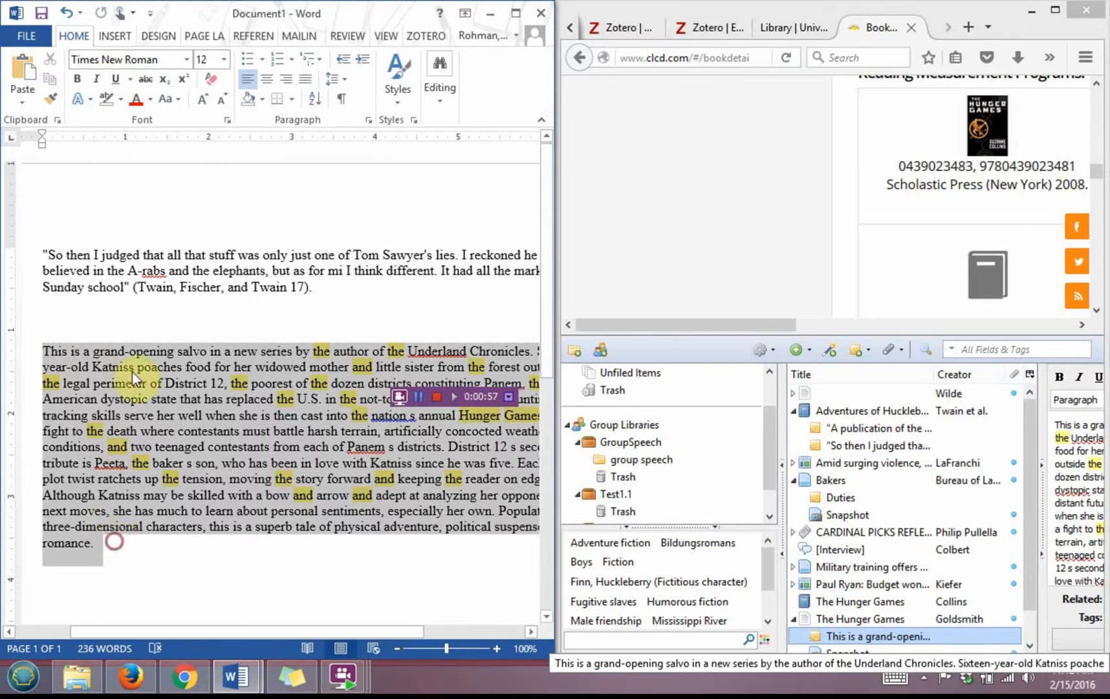
click(151, 101)
click(155, 127)
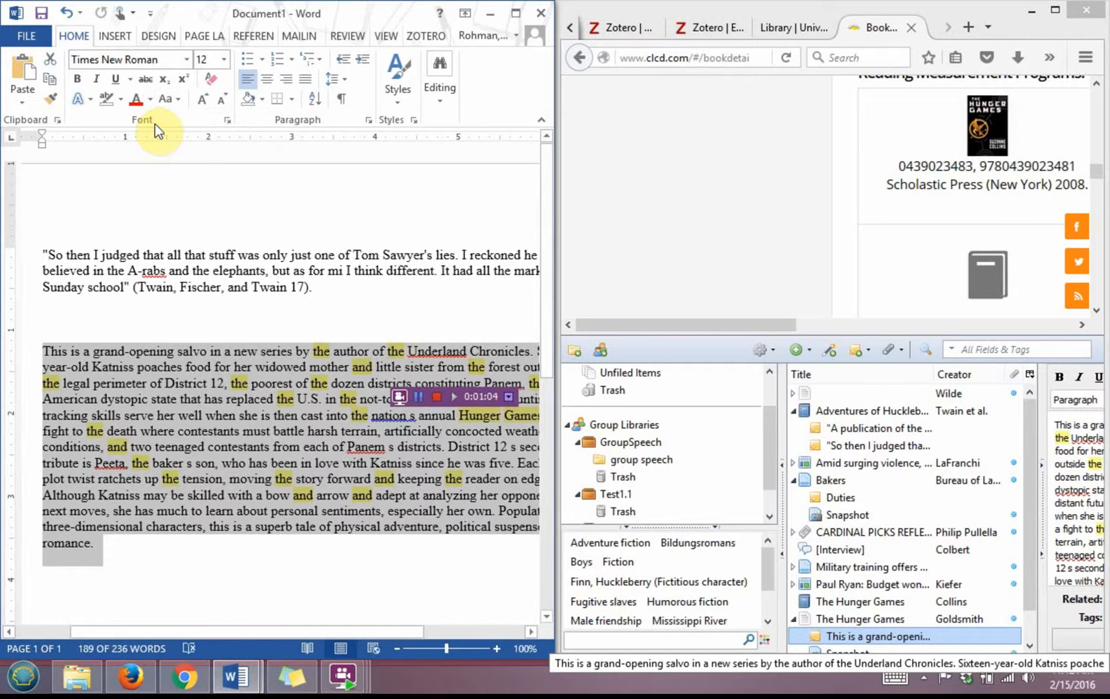
click(121, 99)
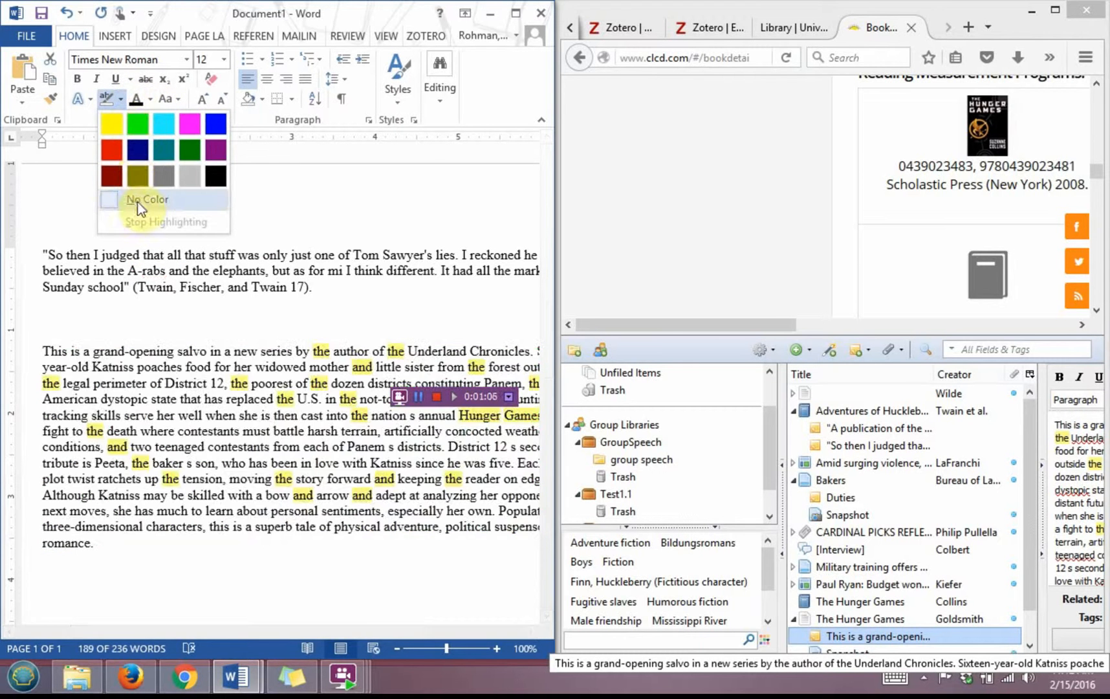
click(74, 289)
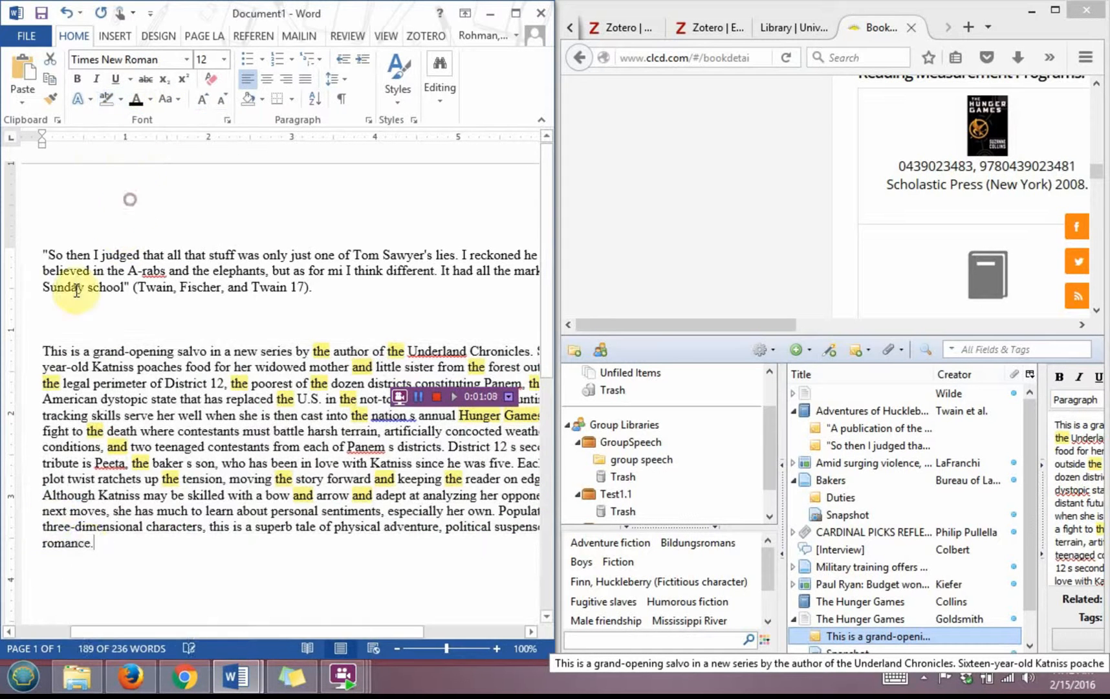
Step: Enclose the inserted passage in quotation marks, replacing the final period after "romance" with the closing mark
click(78, 544)
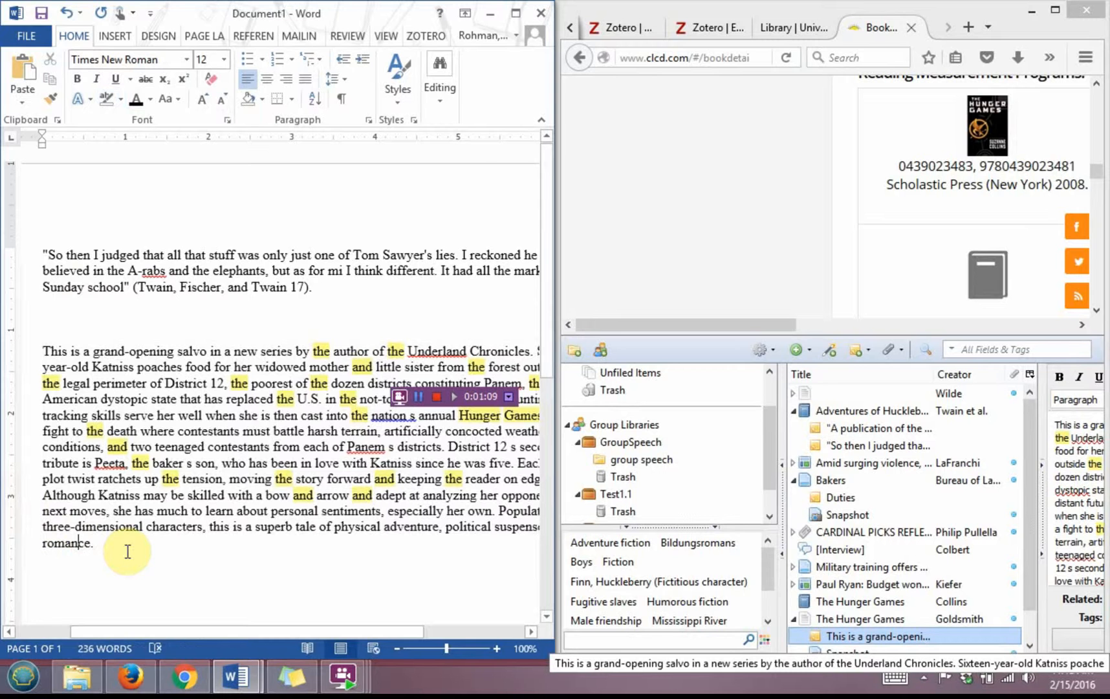
click(43, 348)
text(")
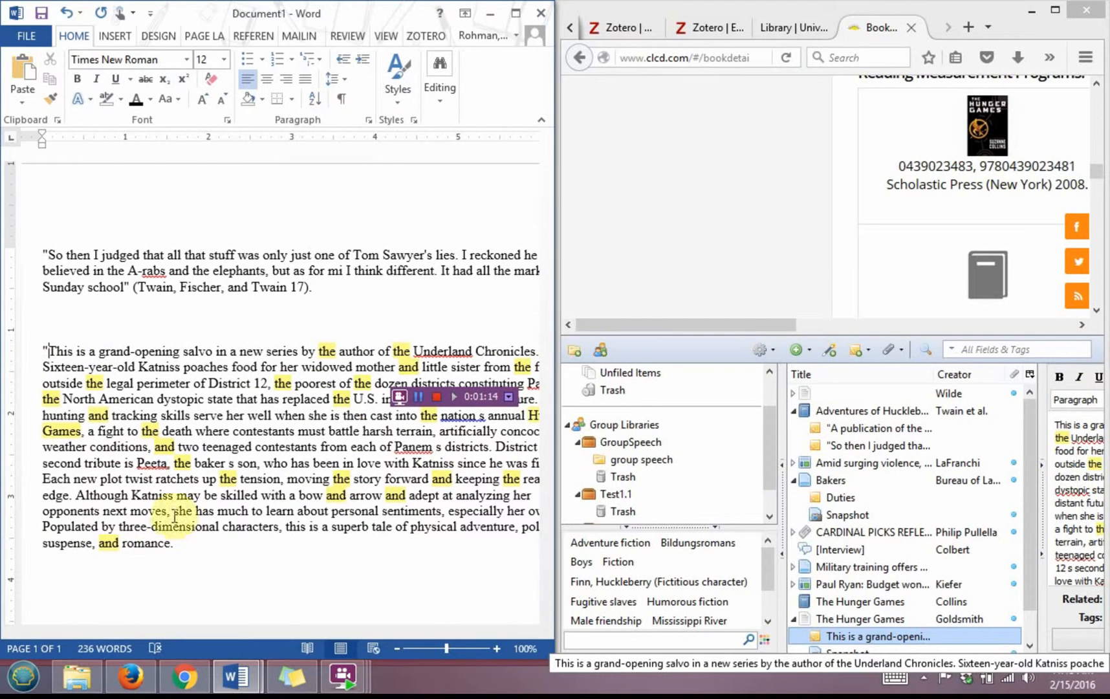
click(178, 542)
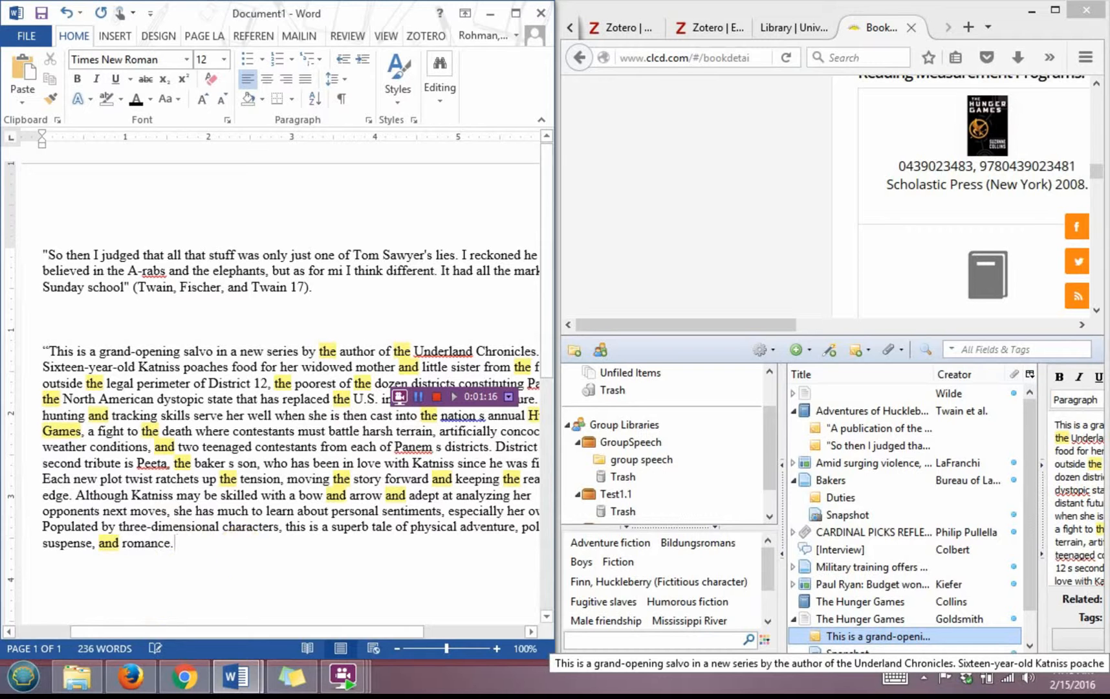
key(BackSpace)
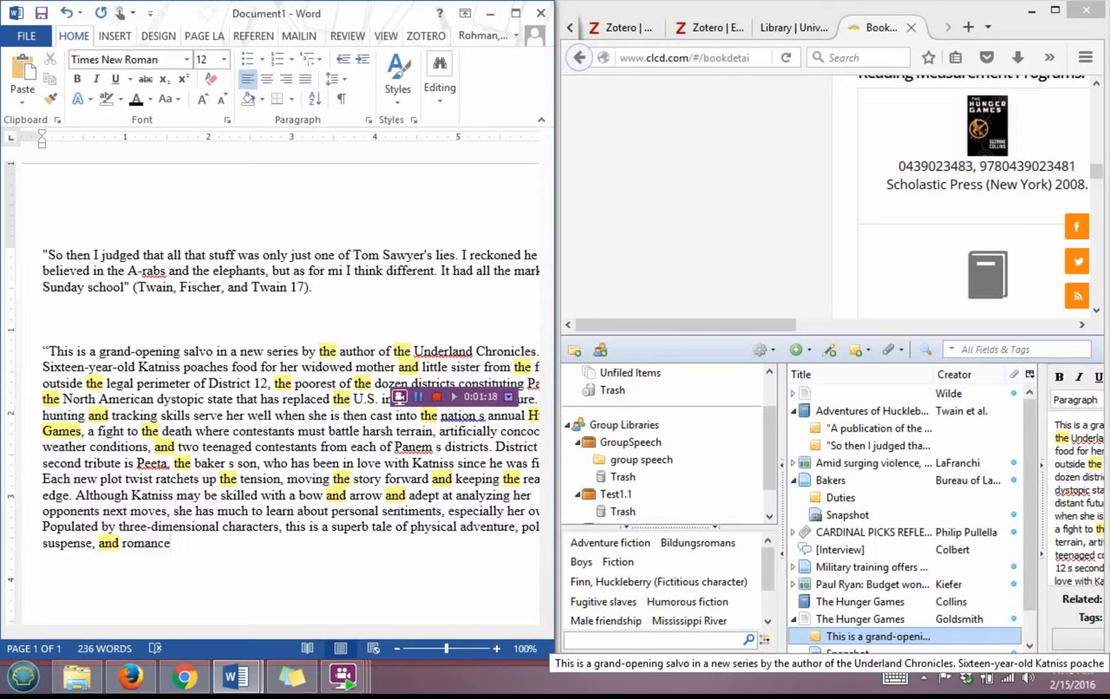
text(")
Step: Maximize Word, insert a Zotero citation for the review article "The Hunger Games" after the closing quotation mark, and end it with a period
click(516, 13)
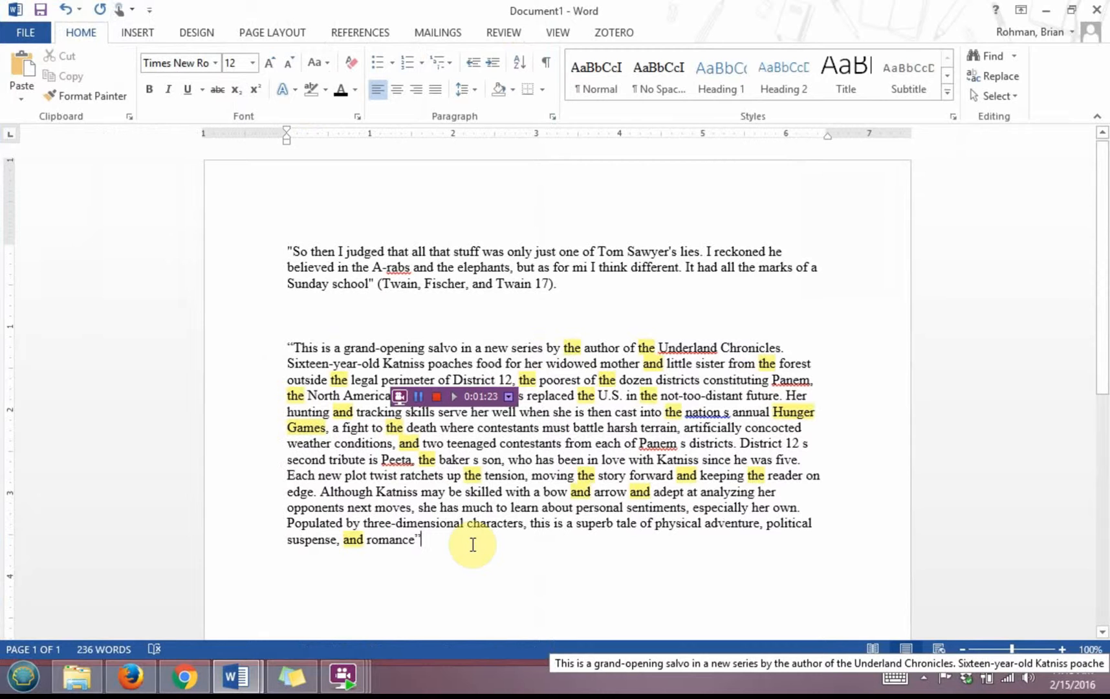
click(617, 29)
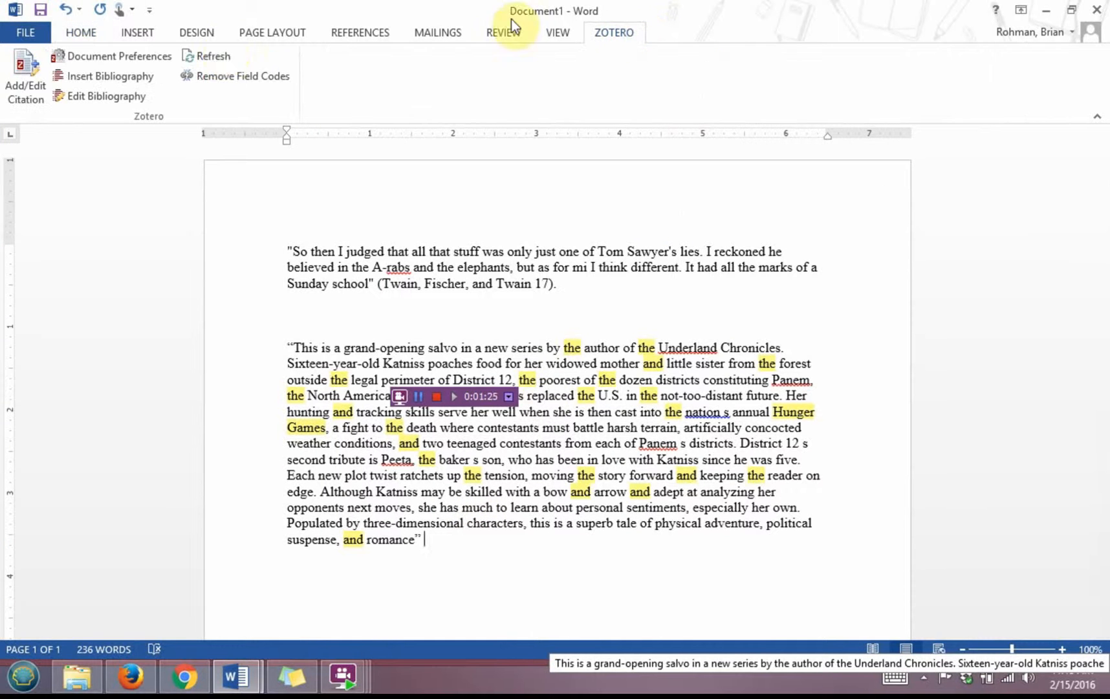
click(27, 96)
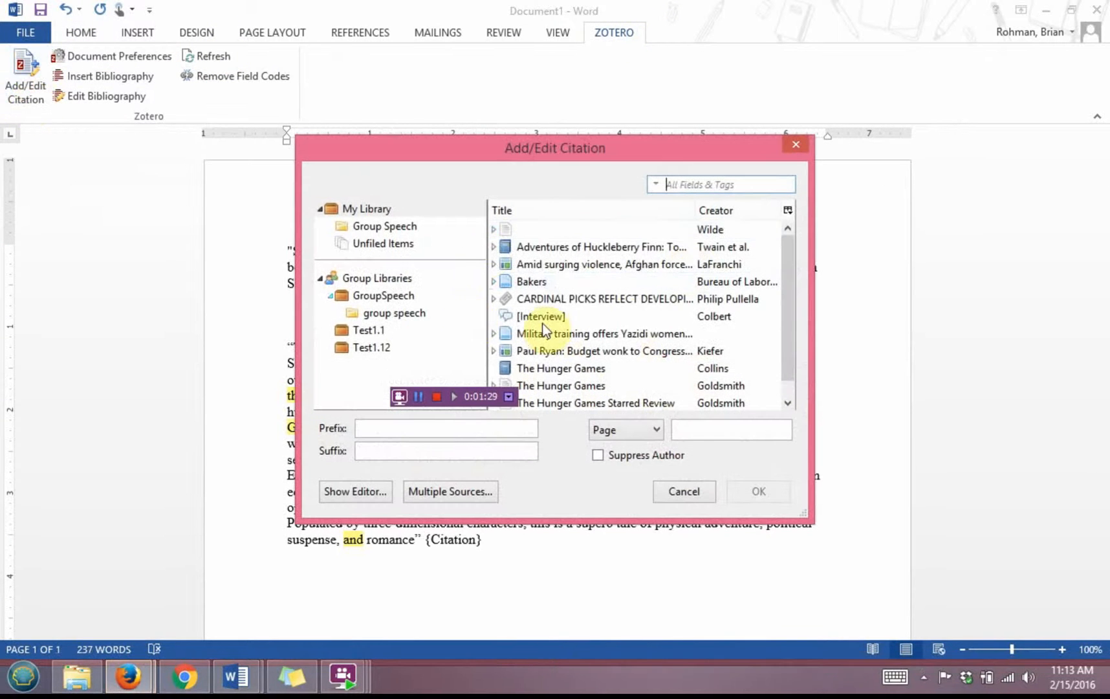
scroll(653, 314, down, 1)
click(578, 367)
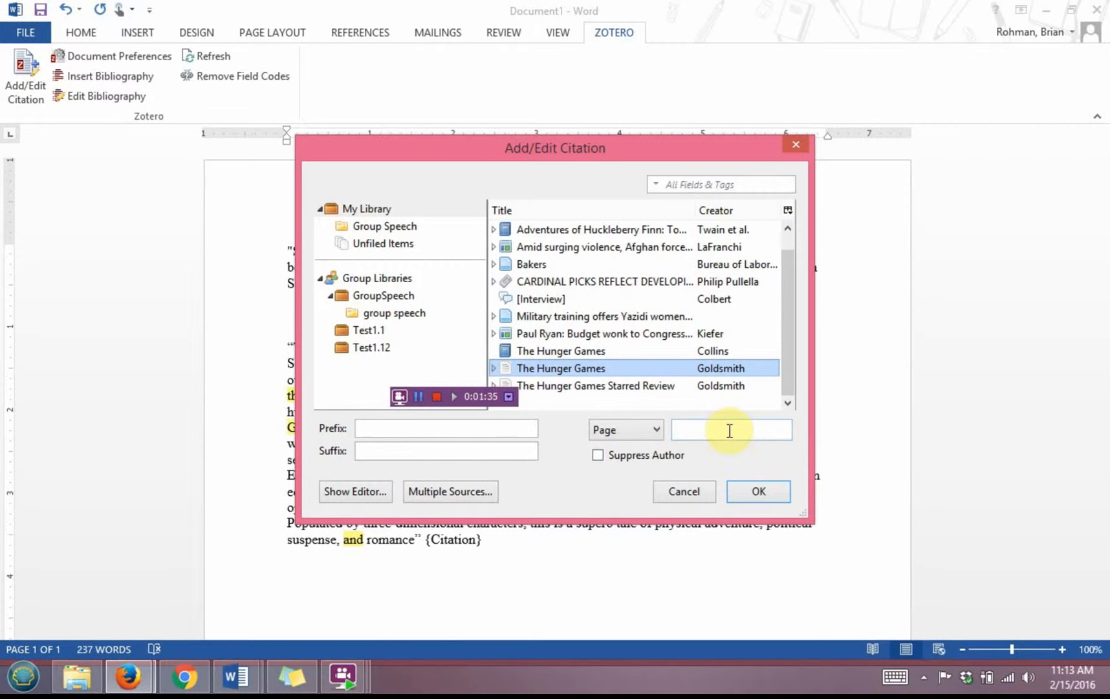
click(756, 493)
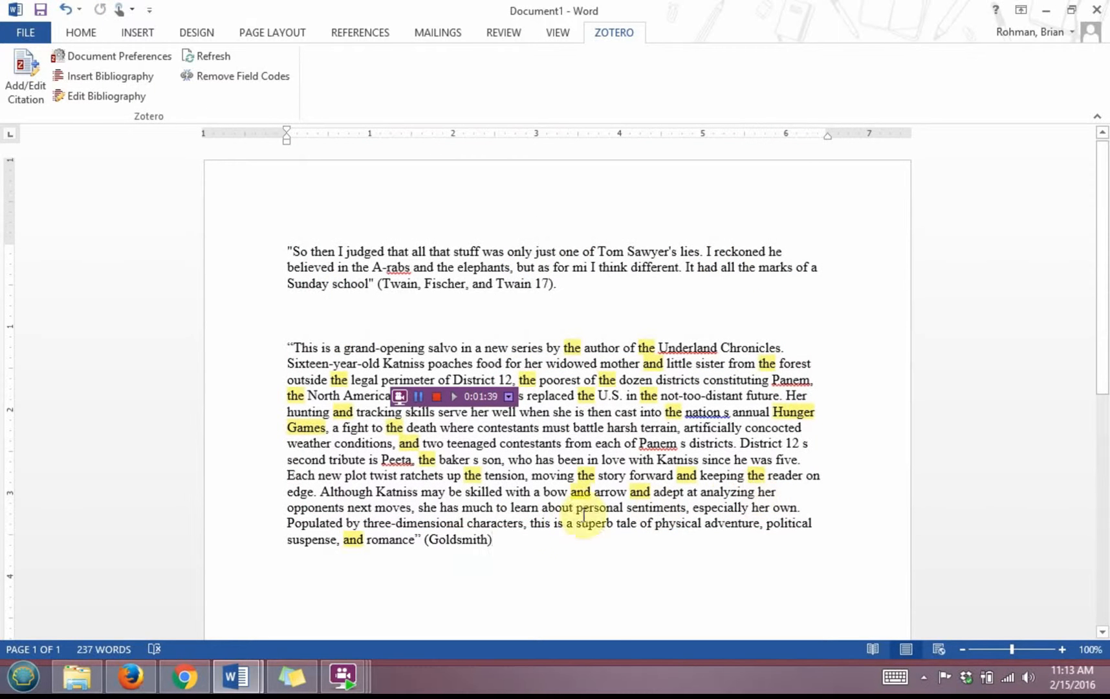
click(518, 537)
text(.)
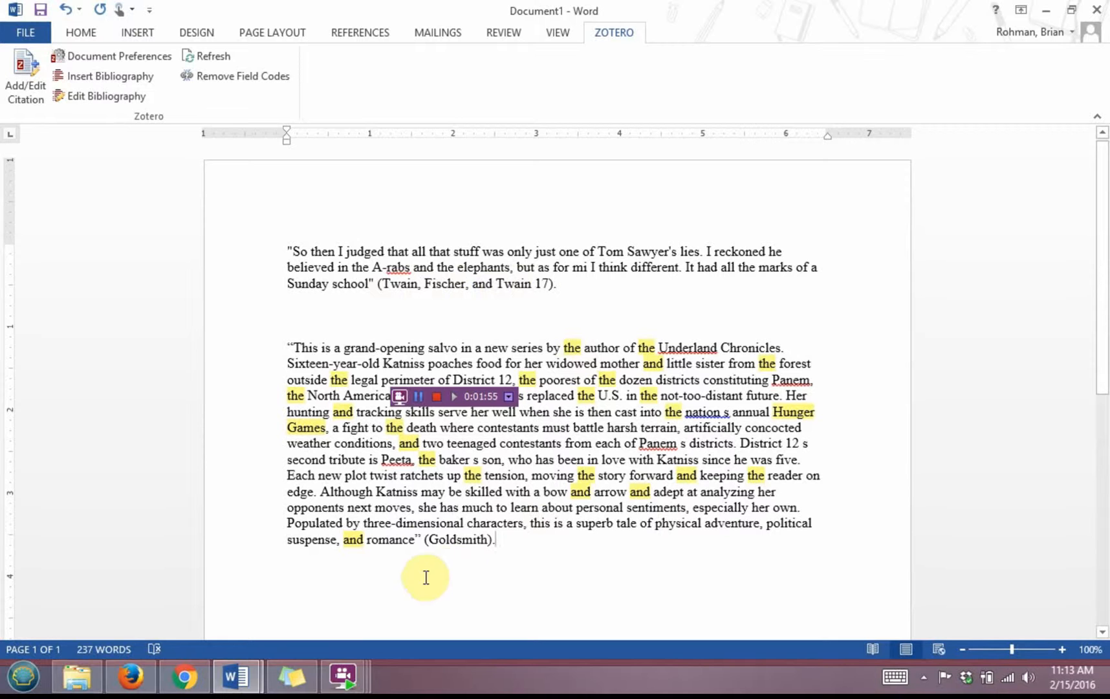
click(515, 548)
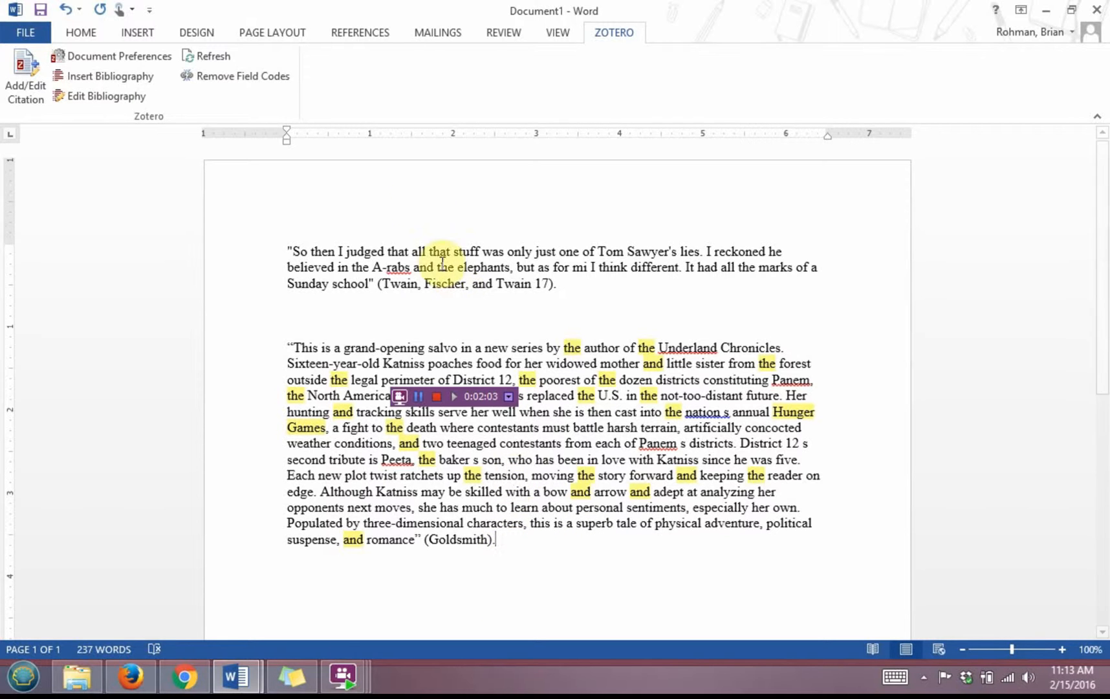
Step: Insert a page break after the cited passage and set the line spacing on the new page to 2.0
click(137, 36)
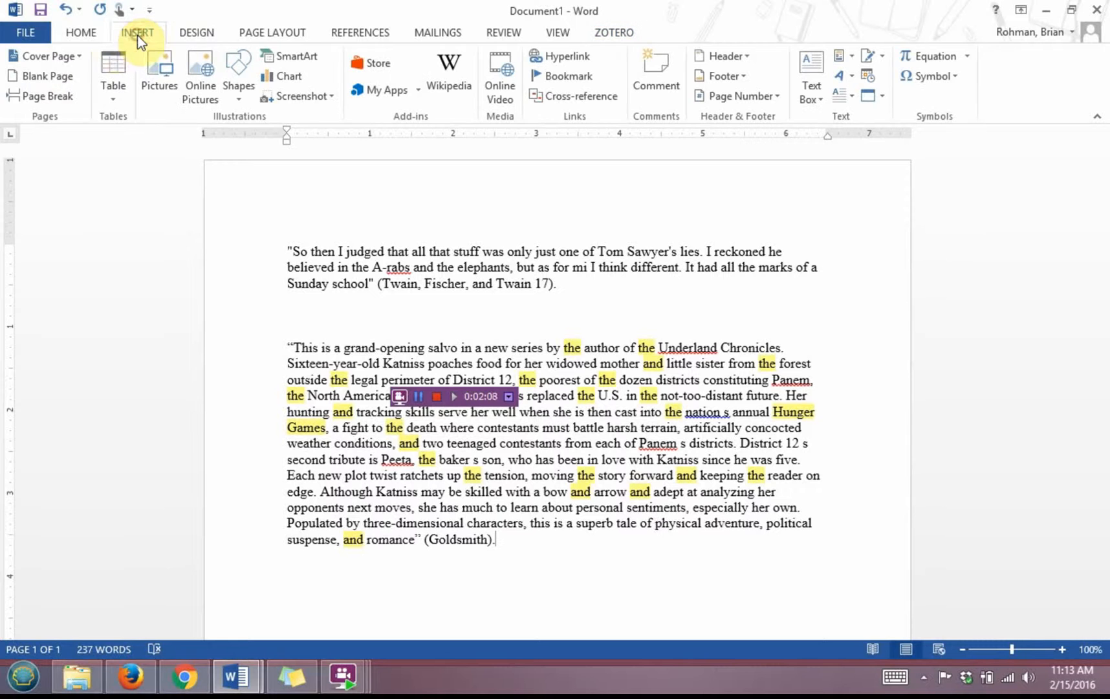
click(44, 96)
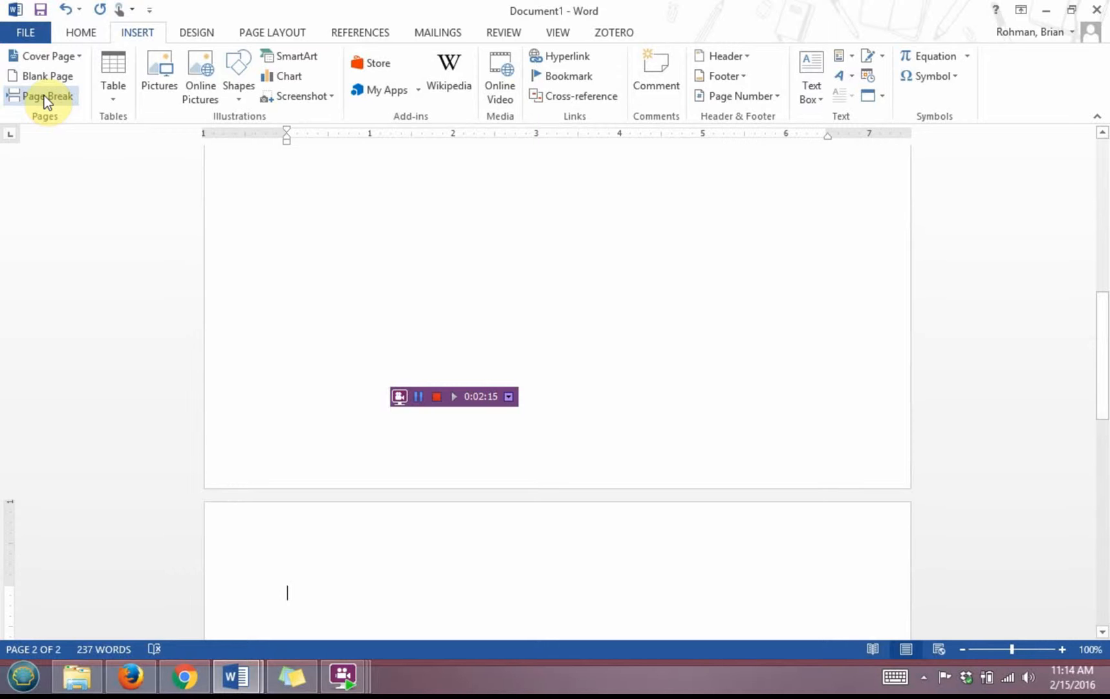
click(78, 36)
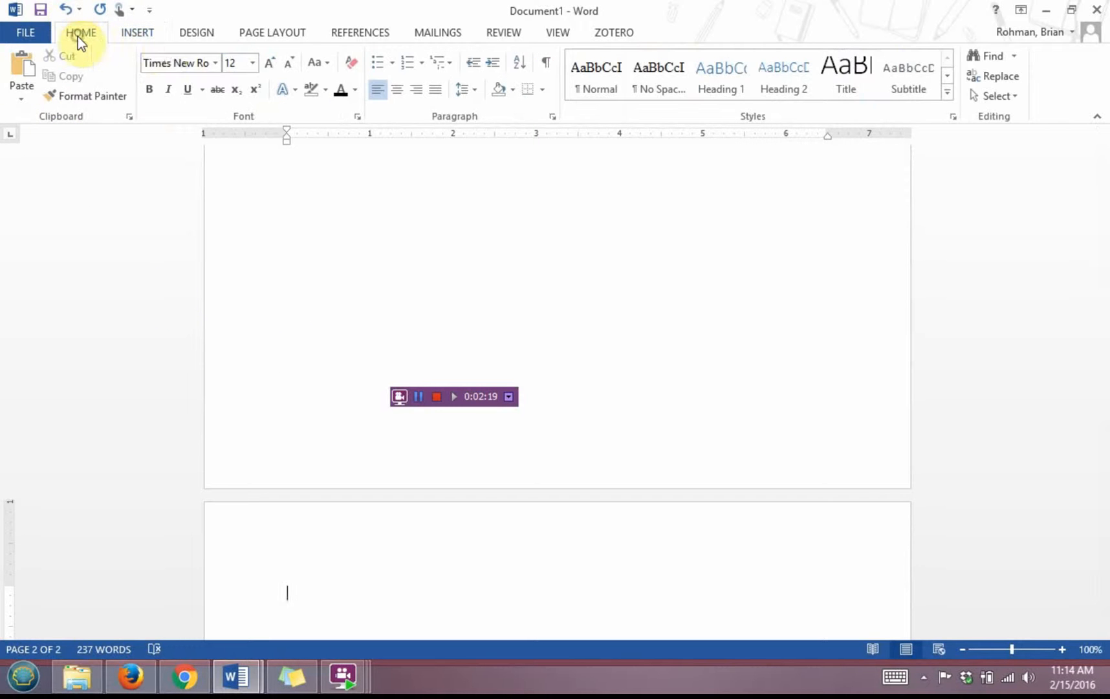
click(476, 89)
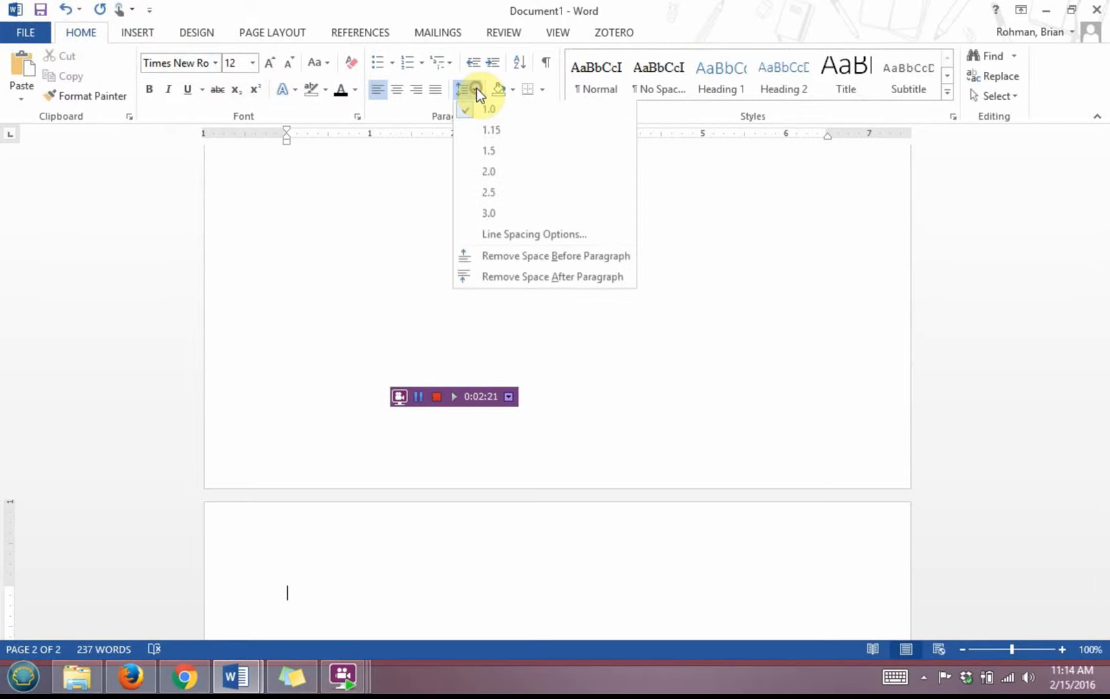
click(504, 173)
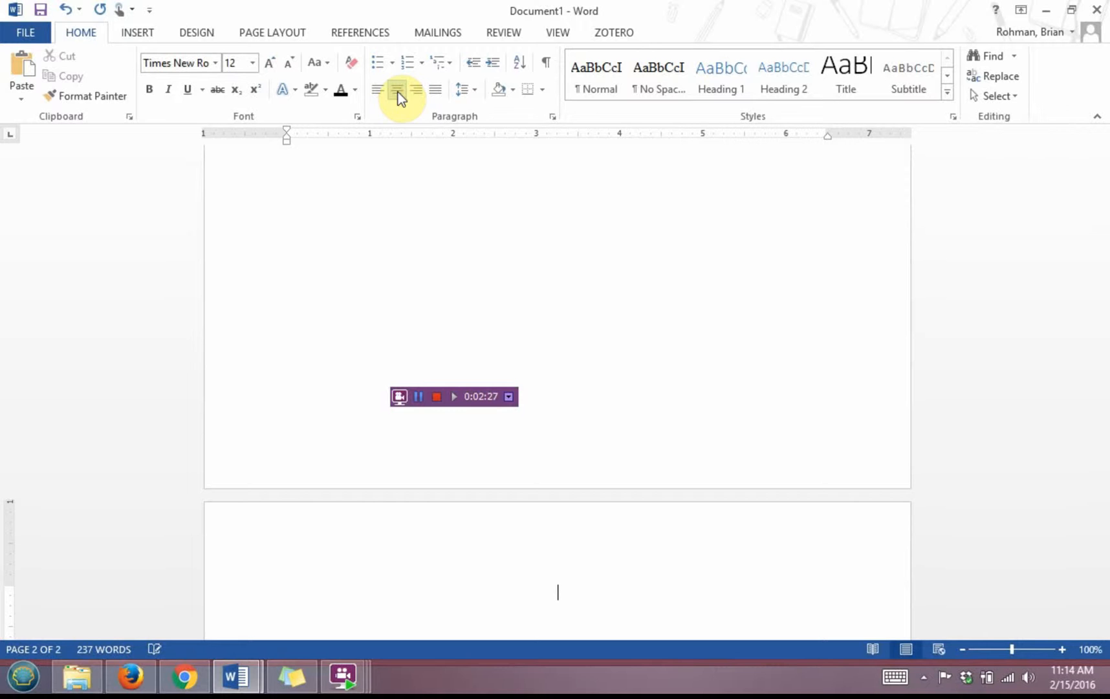
Step: Add the centered heading "Works Cited" on the new page, followed by a new left-aligned line
text(orks Cited)
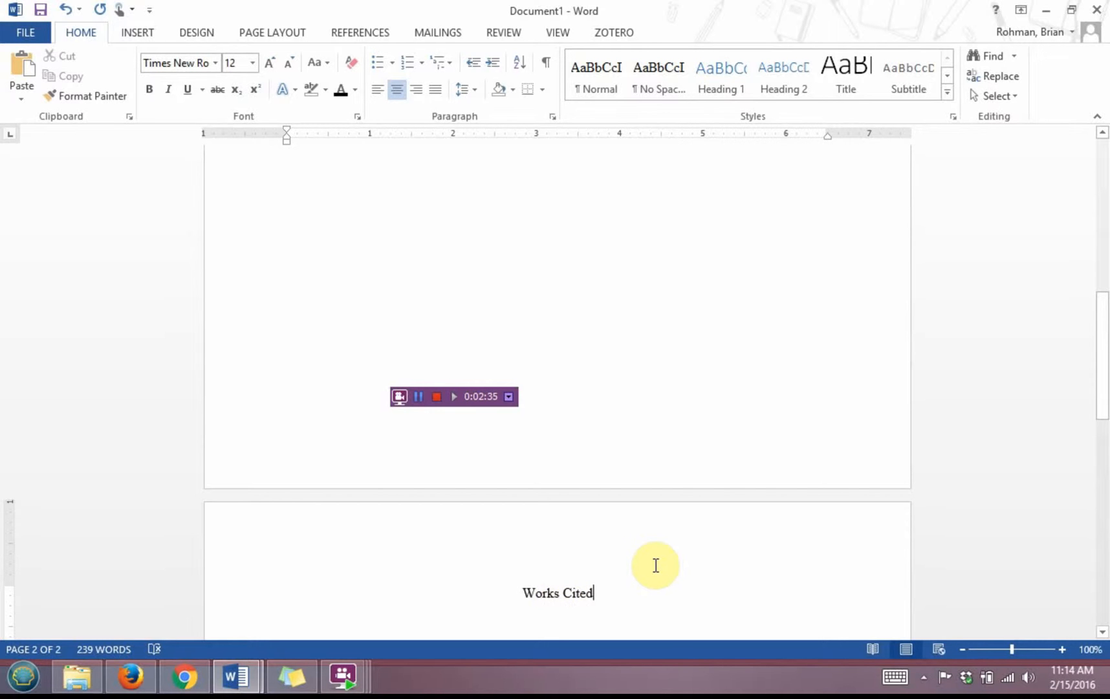
key(Return)
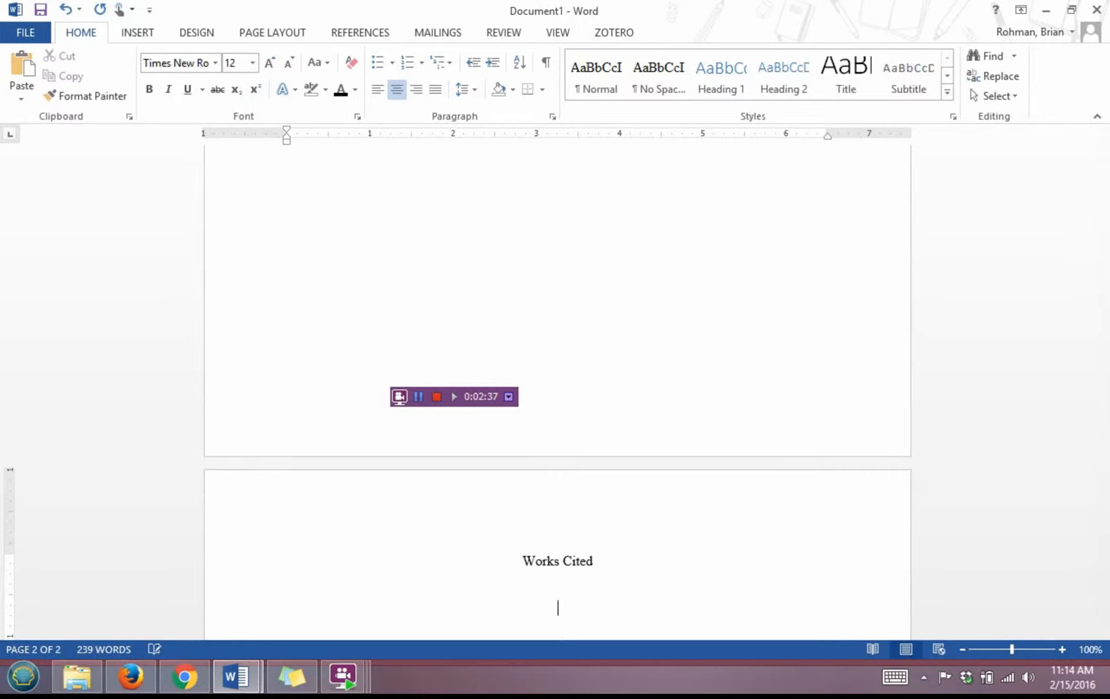
click(381, 91)
Step: Insert the Zotero bibliography on the line below the "Works Cited" heading
scroll(638, 528, down, 2)
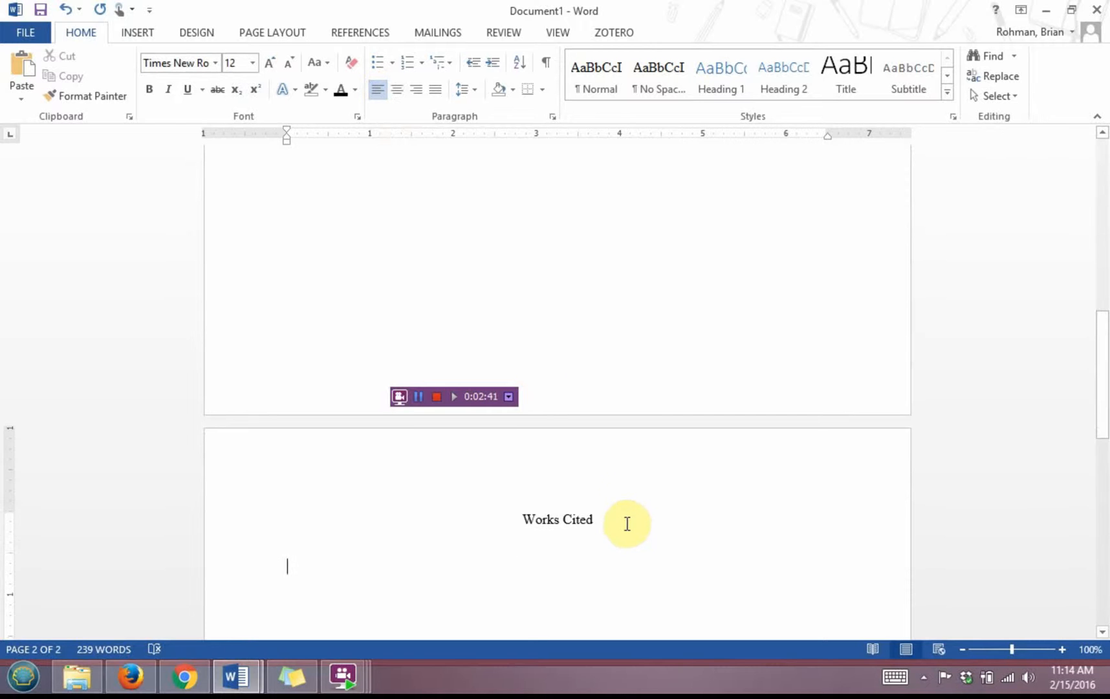
scroll(630, 491, down, 8)
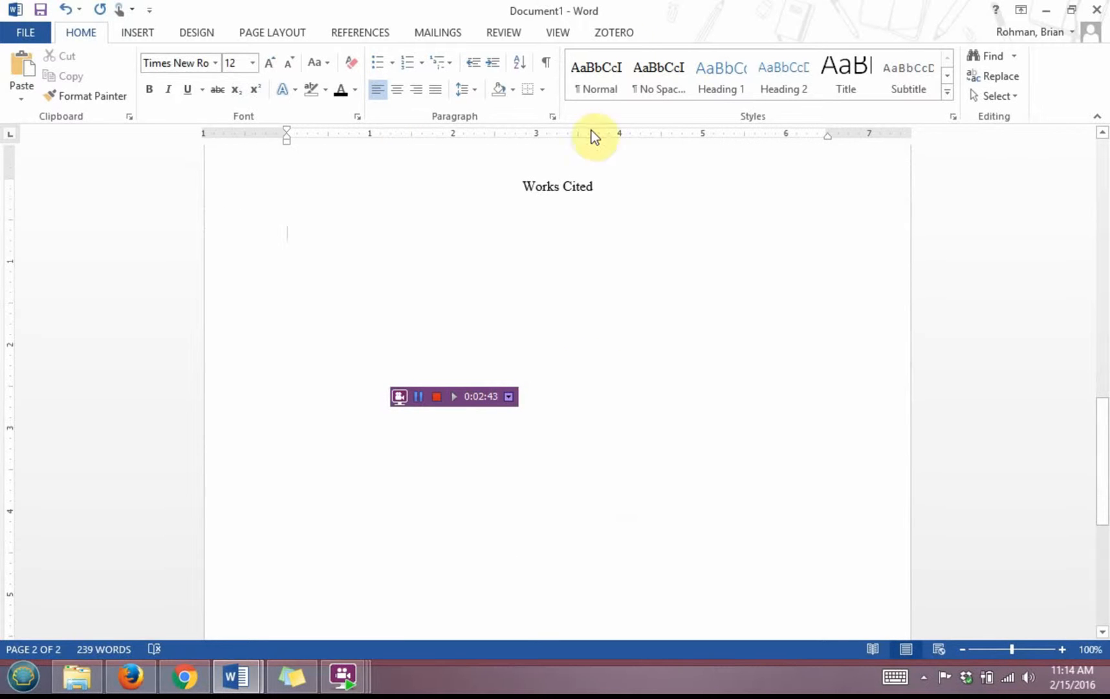
click(610, 35)
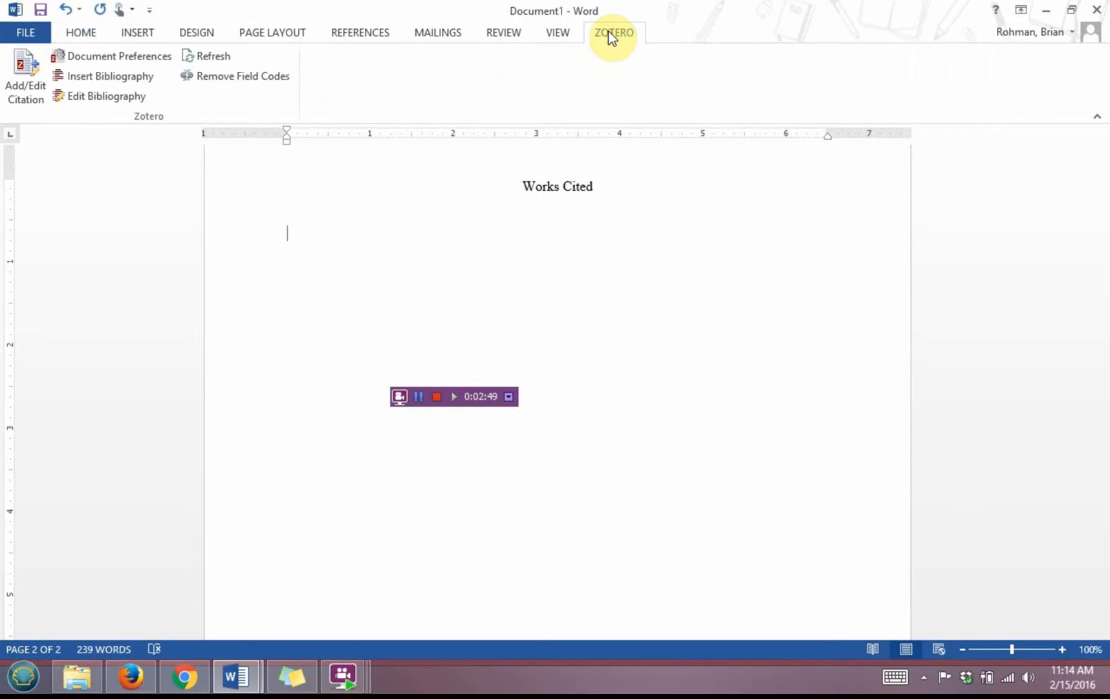
click(86, 79)
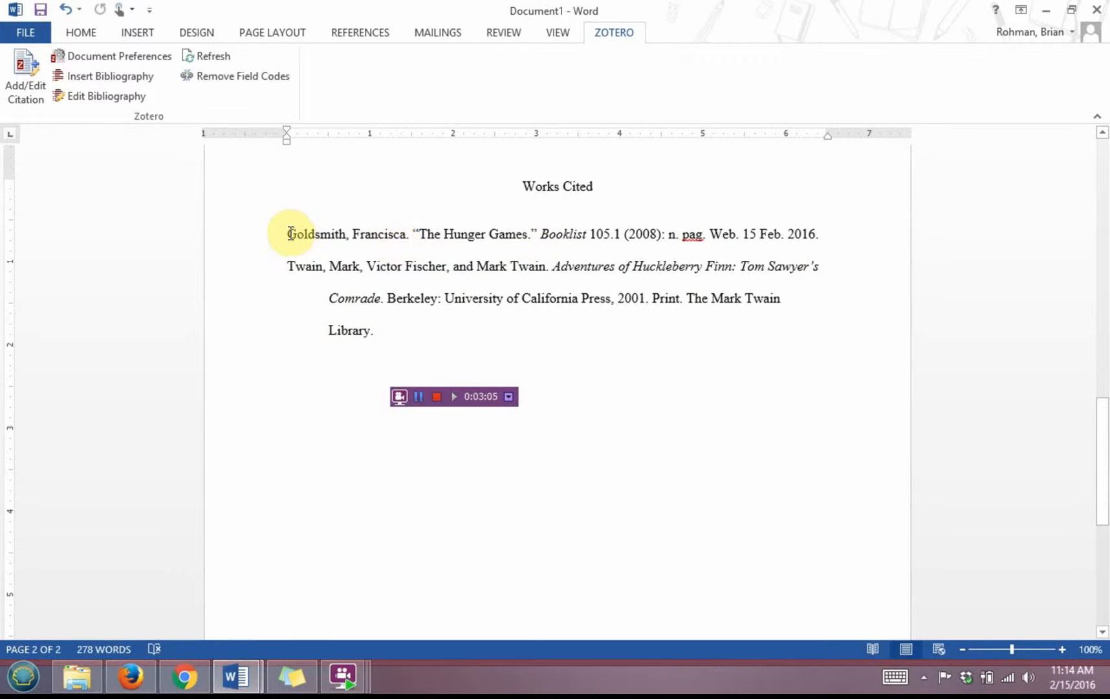
mouse_move(287, 233)
mouse_down()
mouse_move(409, 223)
mouse_move(816, 230)
mouse_up()
click(786, 326)
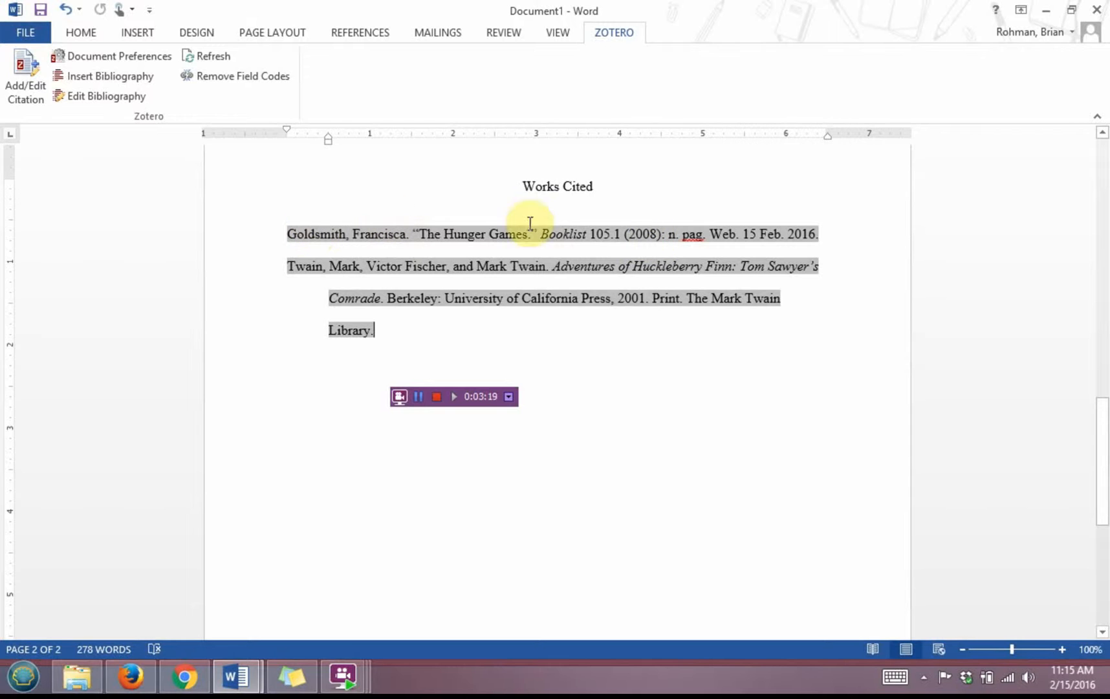
click(709, 233)
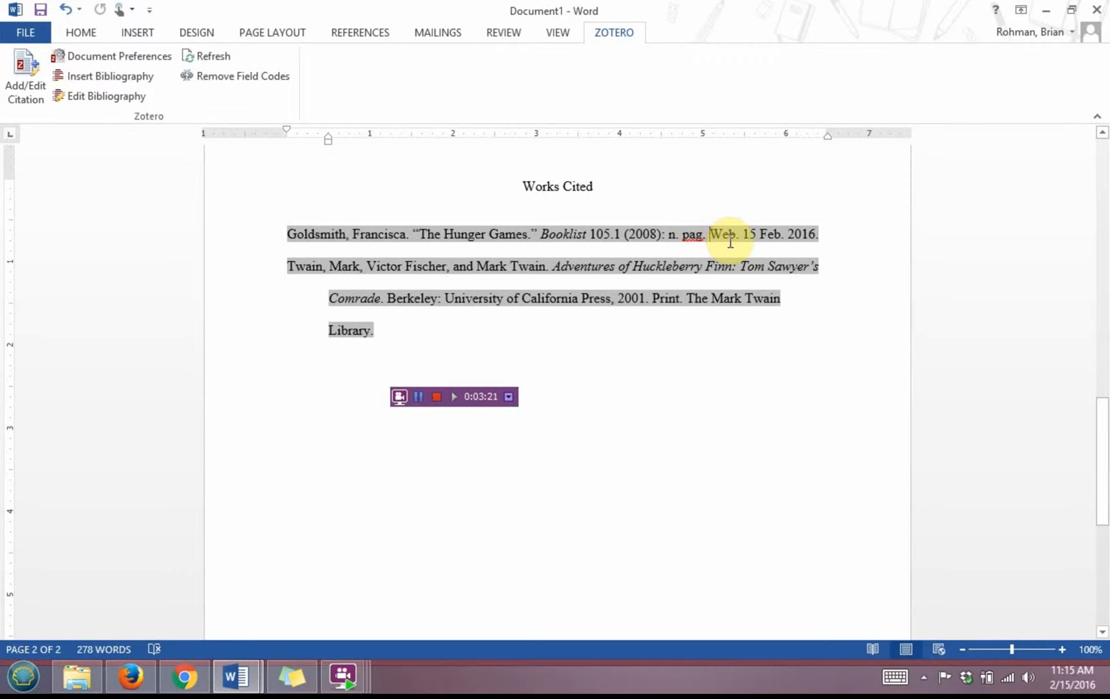
Step: Add the italic database name "Children's Literature Comprehensive Database" before "Web." in the "The Hunger Games" Works Cited entry
click(83, 29)
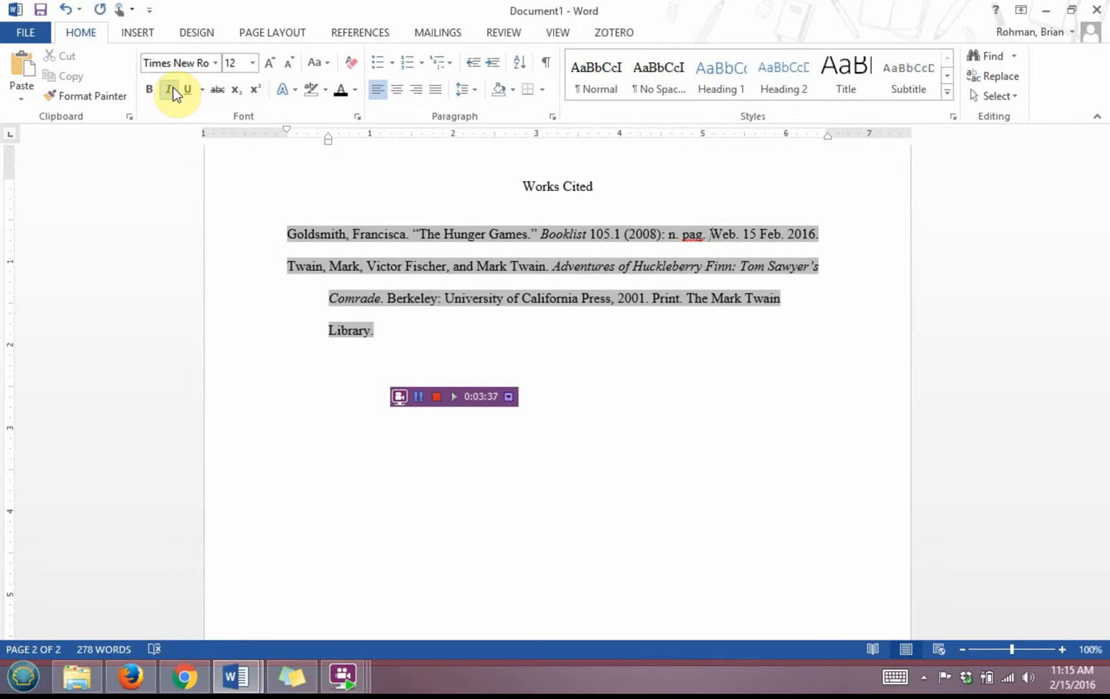
click(170, 90)
text(Childr)
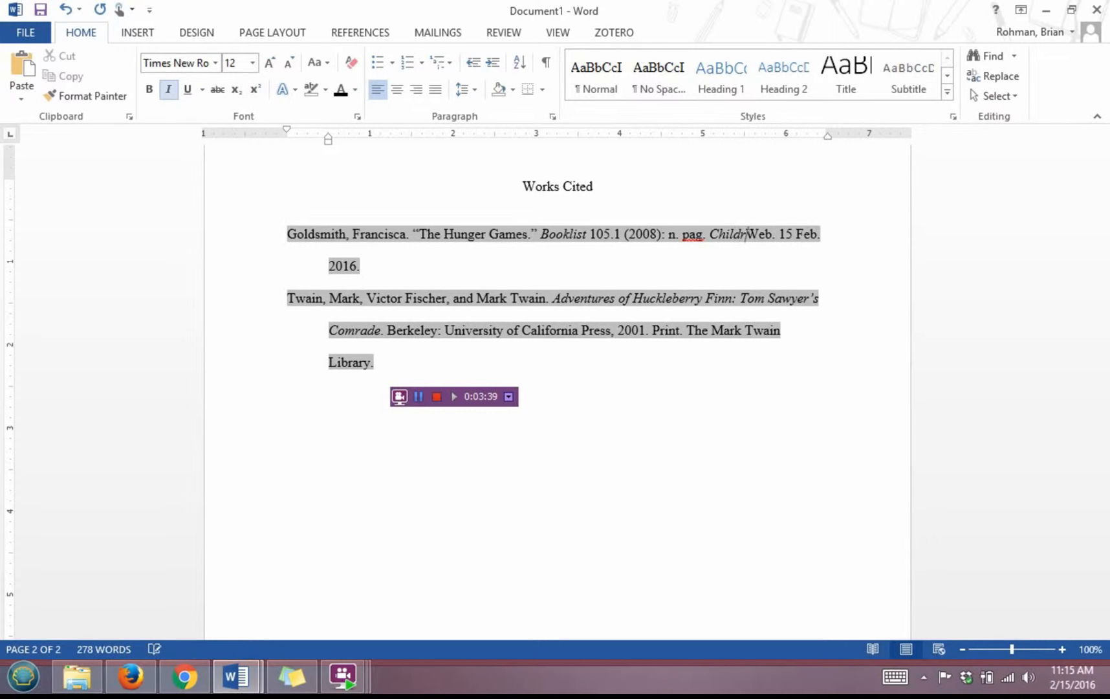
text(en's lite)
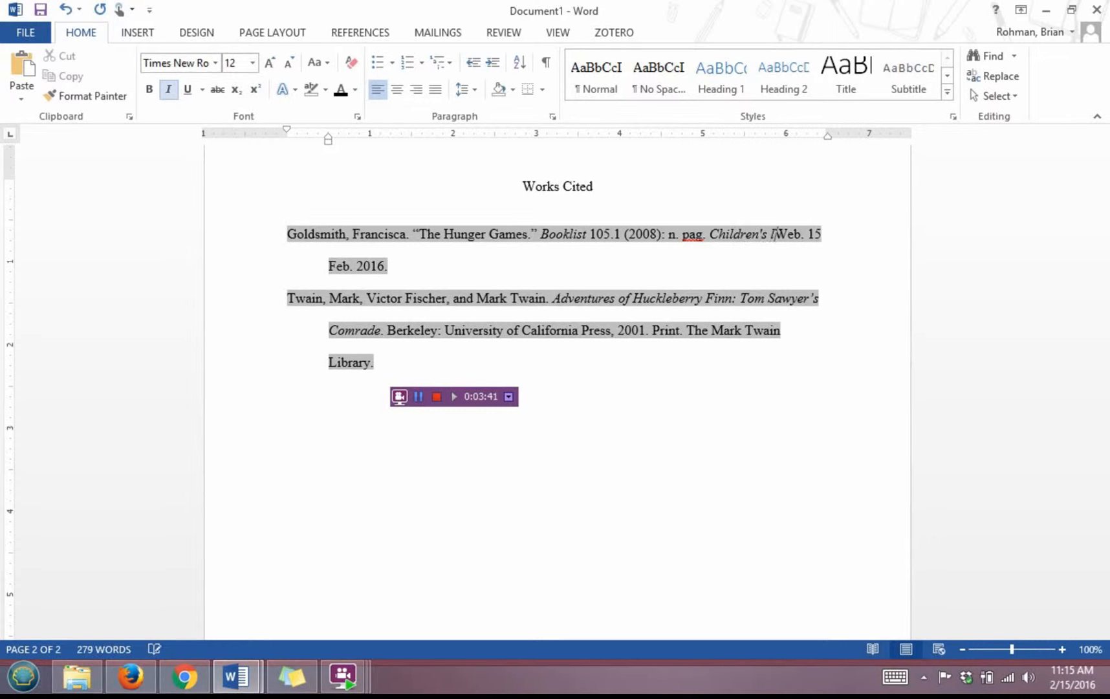
key(BackSpace)
key(BackSpace)
key(BackSpace)
key(BackSpace)
text(Literature Compre)
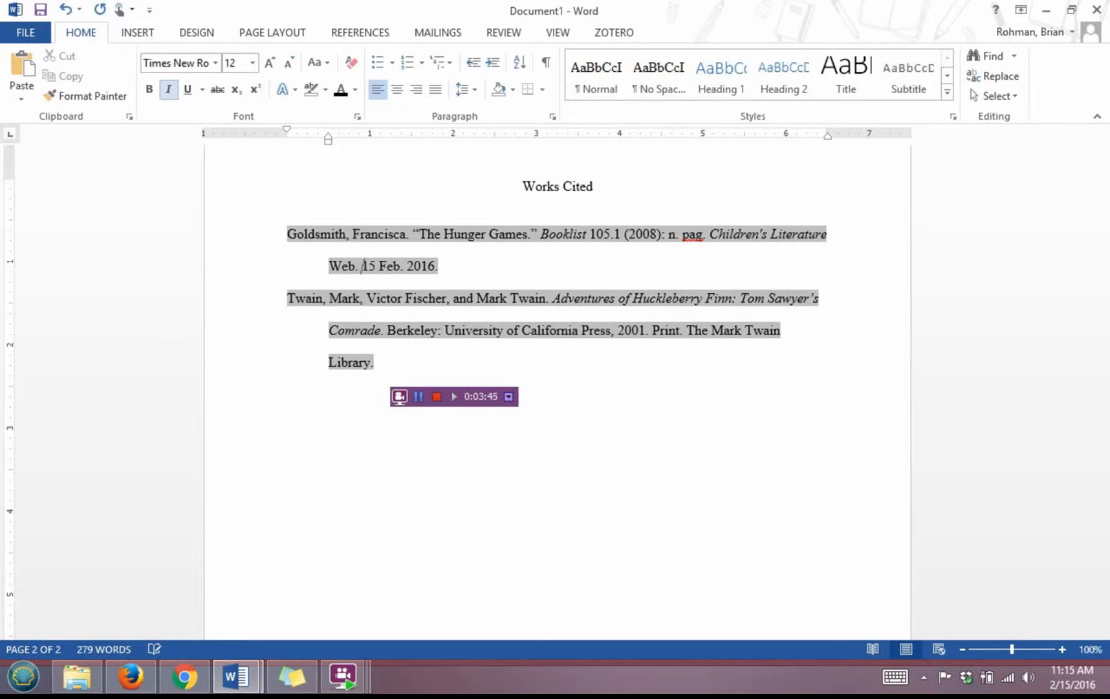
text(hensive )
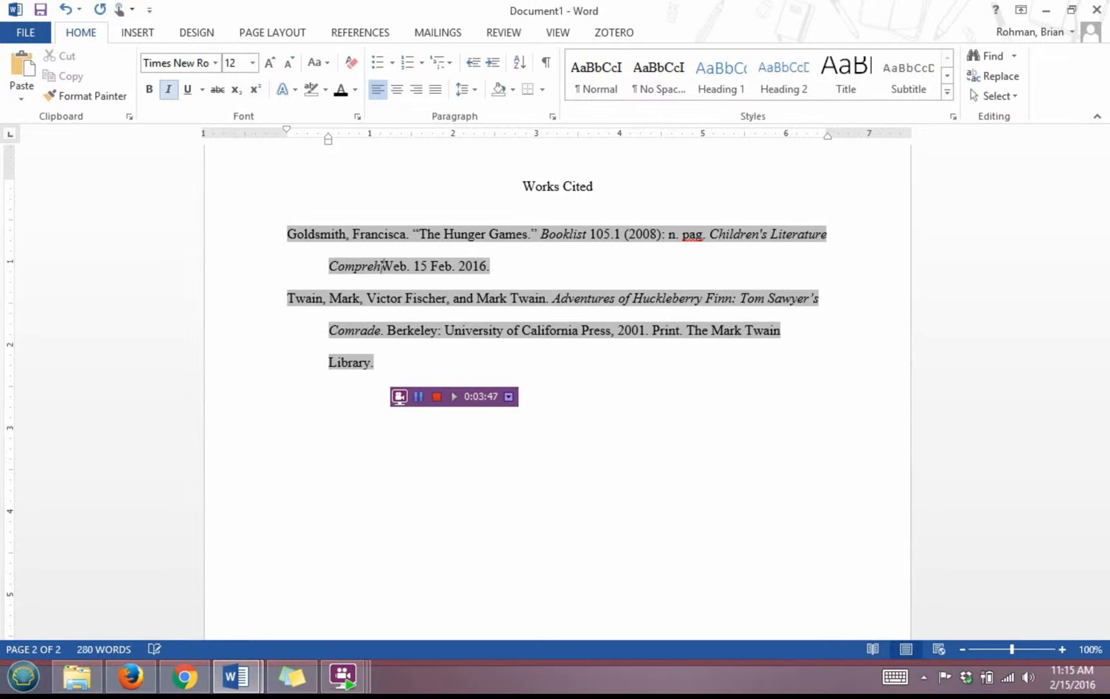
text(Database)
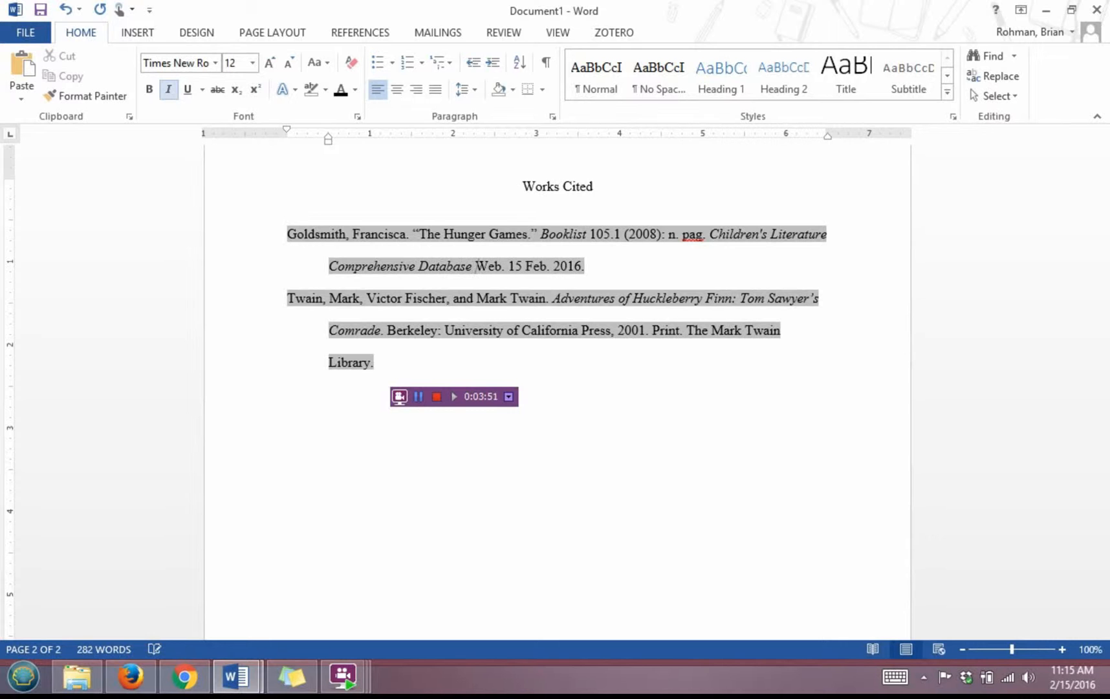
Step: Put a period right after "Children's Literature Comprehensive Database" in the "The Hunger Games" entry
click(707, 240)
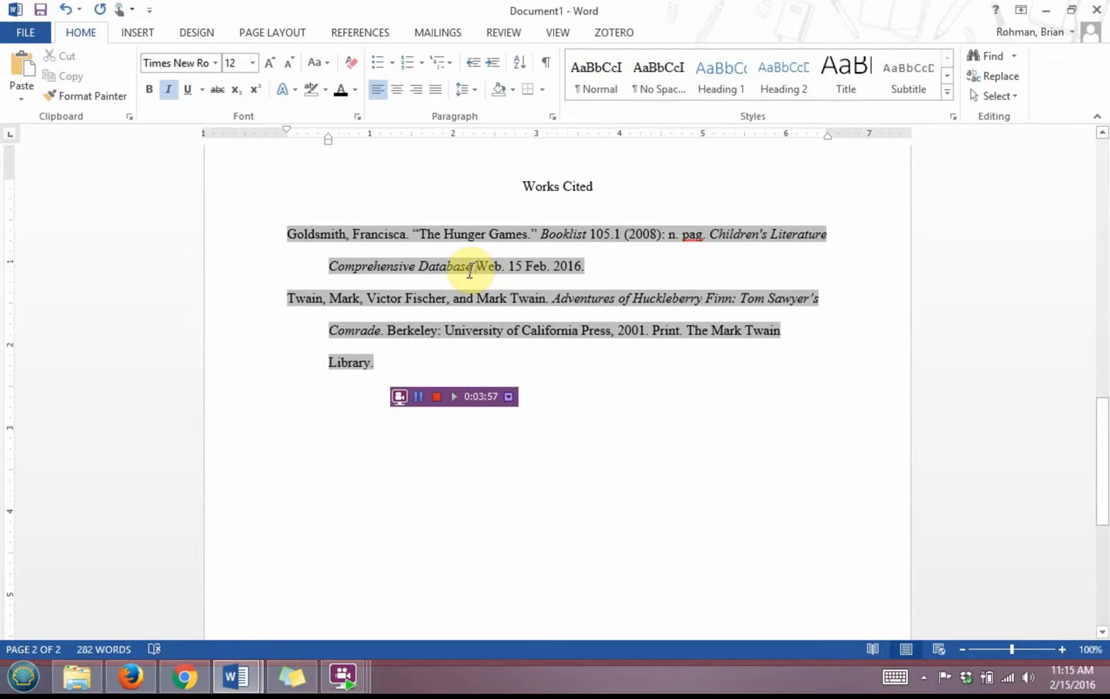
click(424, 396)
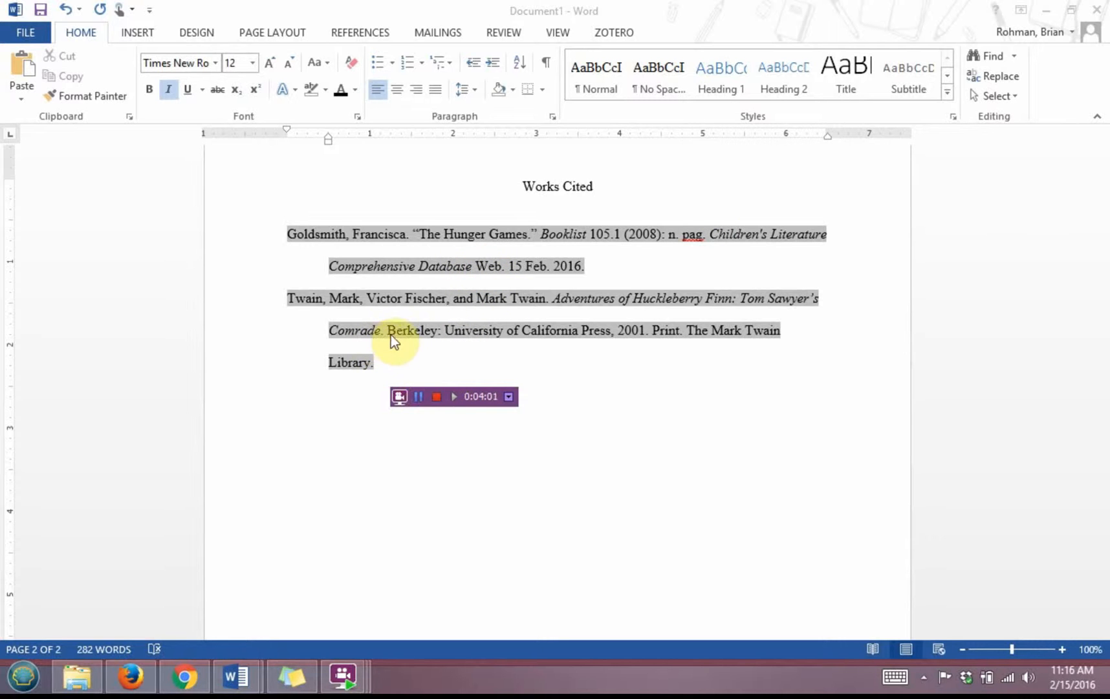
click(473, 269)
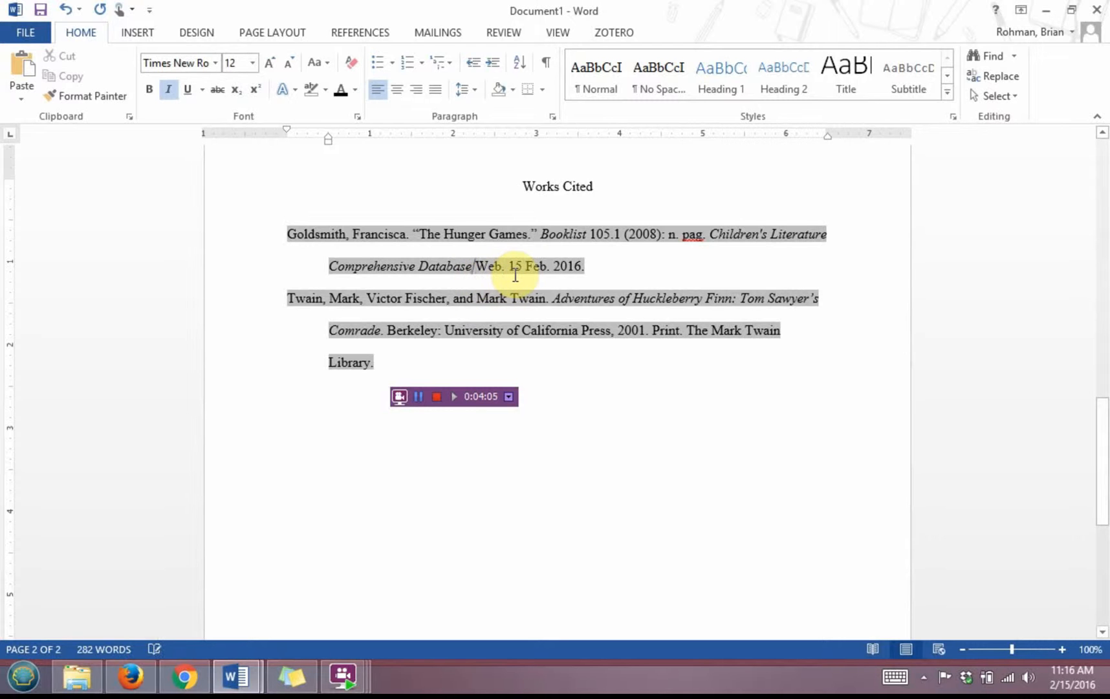
text(.)
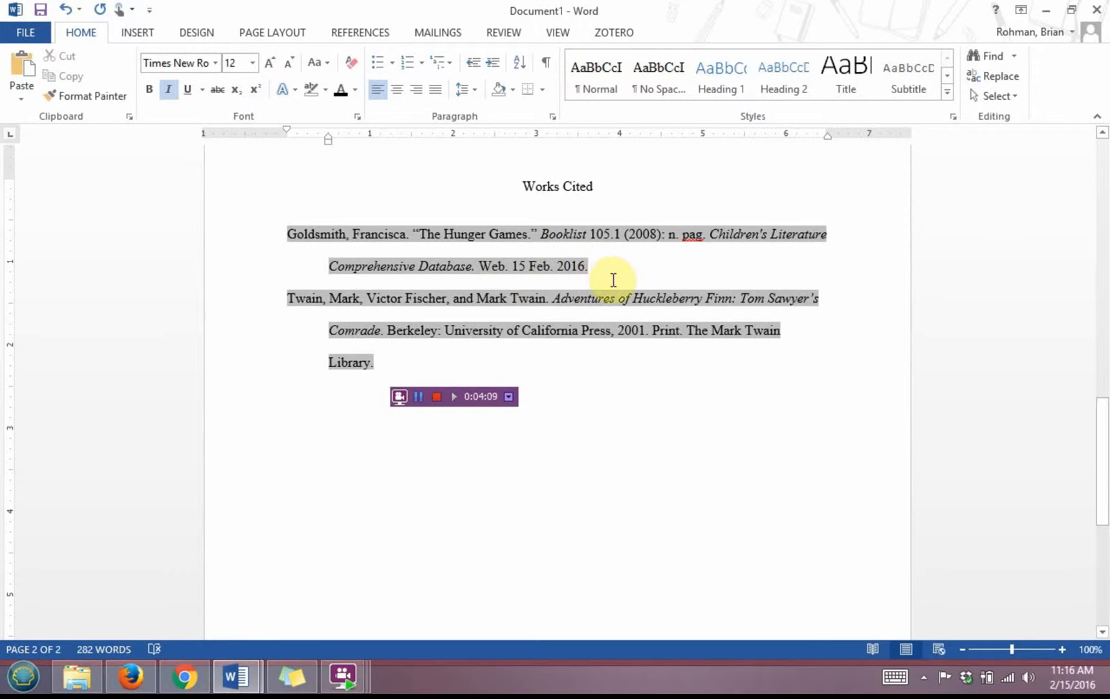
click(599, 386)
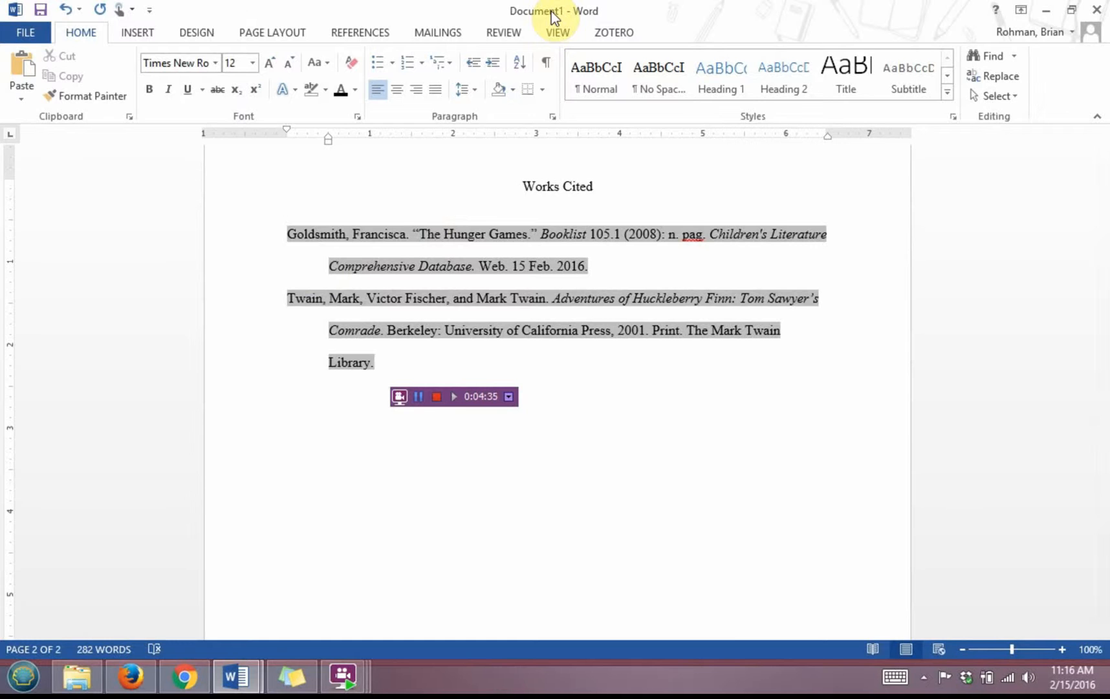
Step: Place Word beside the Firefox window and add the Zotero library item "Bakers" as a reference below the last Works Cited entry
drag(563, 10, 1, 13)
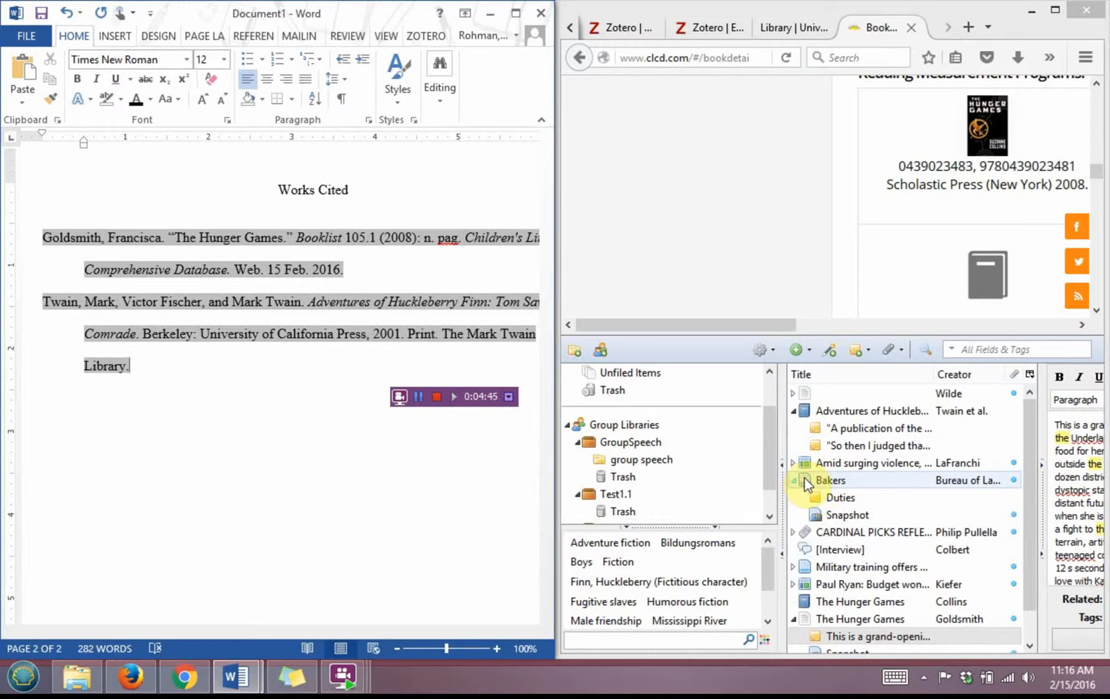
click(820, 485)
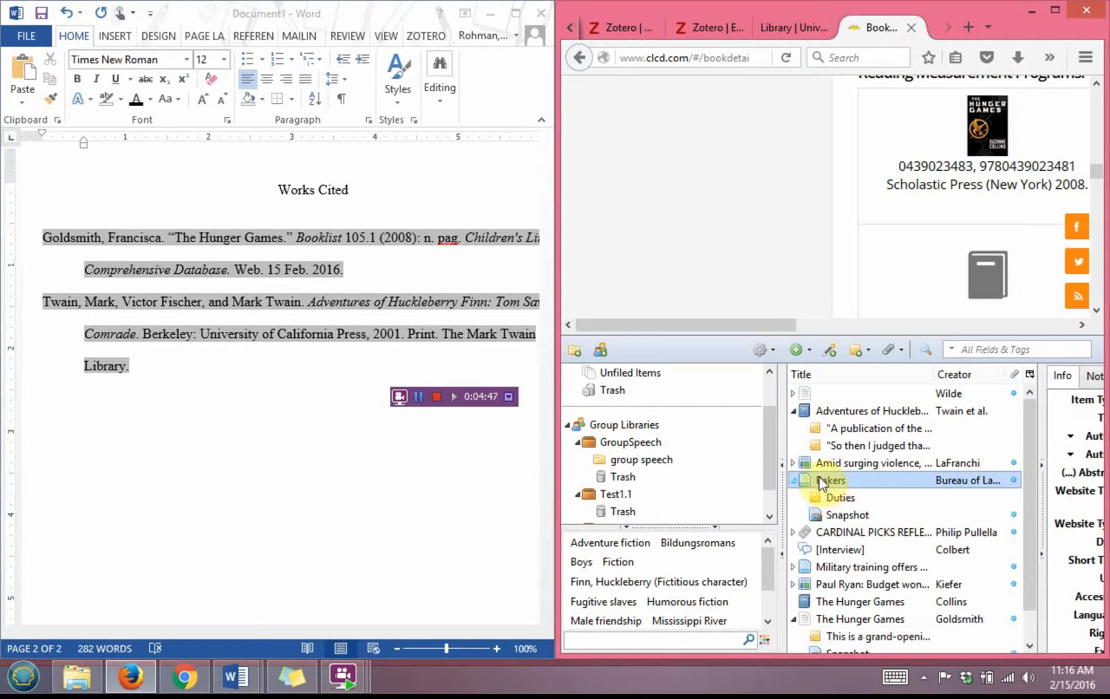
drag(814, 482, 54, 417)
Step: Copy the formatting of the existing Works Cited entries to the "Bakers" entry with Format Painter
drag(270, 633, 154, 609)
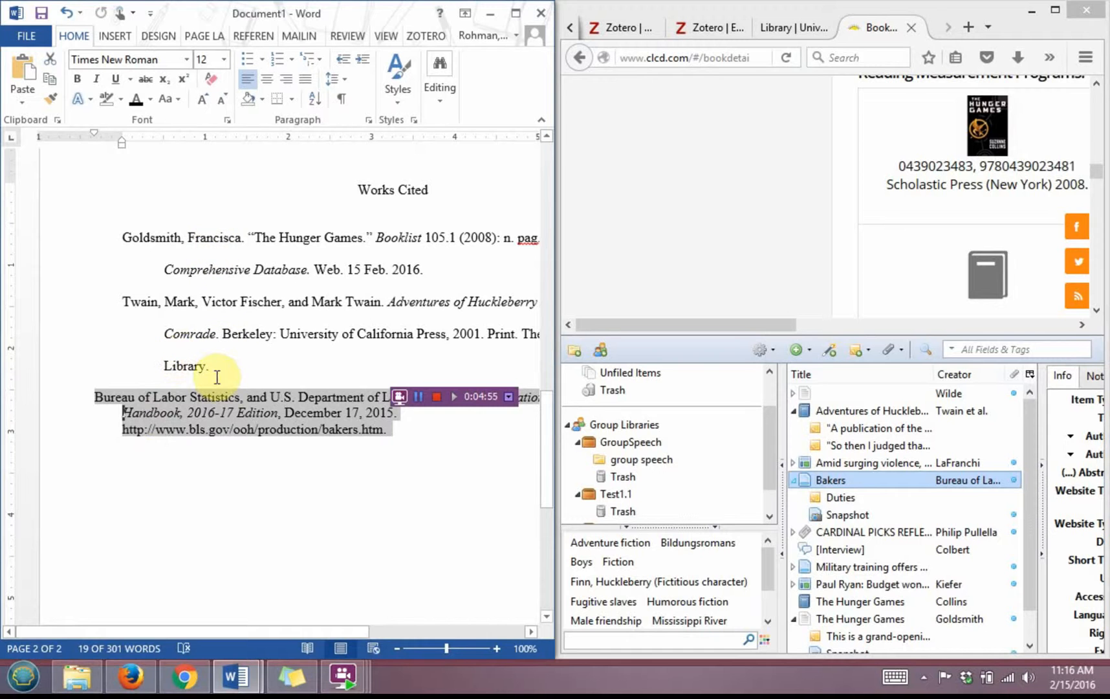
mouse_move(217, 378)
mouse_down()
mouse_move(181, 298)
mouse_move(218, 253)
mouse_move(163, 241)
mouse_move(241, 246)
mouse_move(262, 302)
mouse_up()
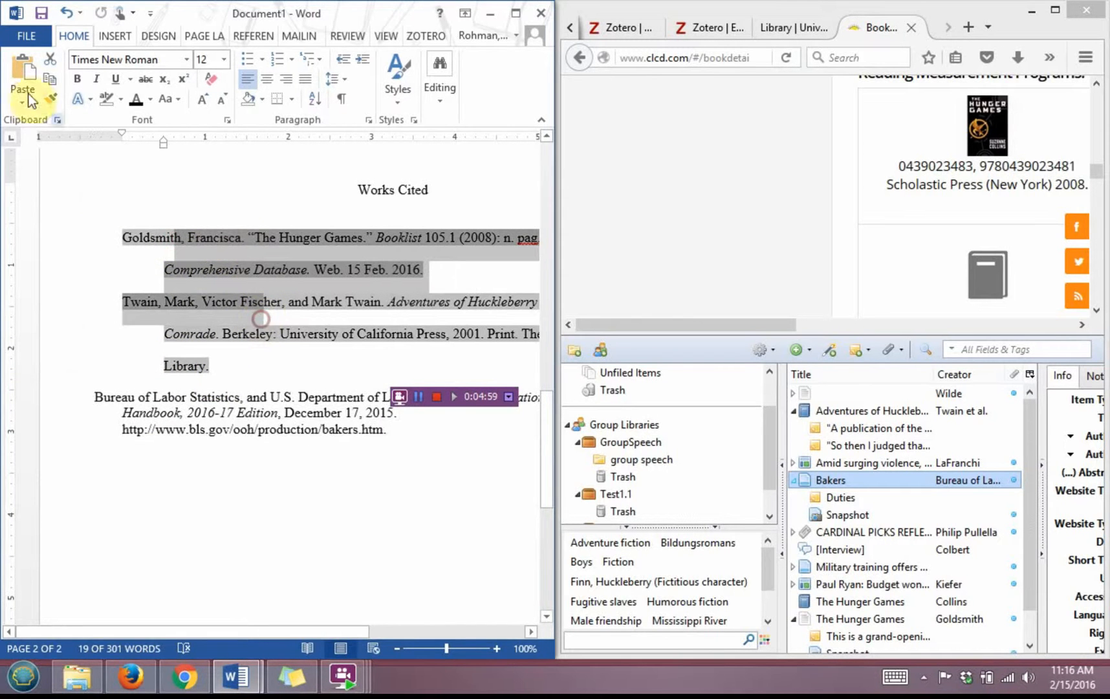
click(50, 98)
mouse_move(95, 397)
mouse_down()
mouse_move(236, 416)
mouse_move(427, 478)
mouse_move(390, 440)
mouse_move(329, 438)
mouse_up()
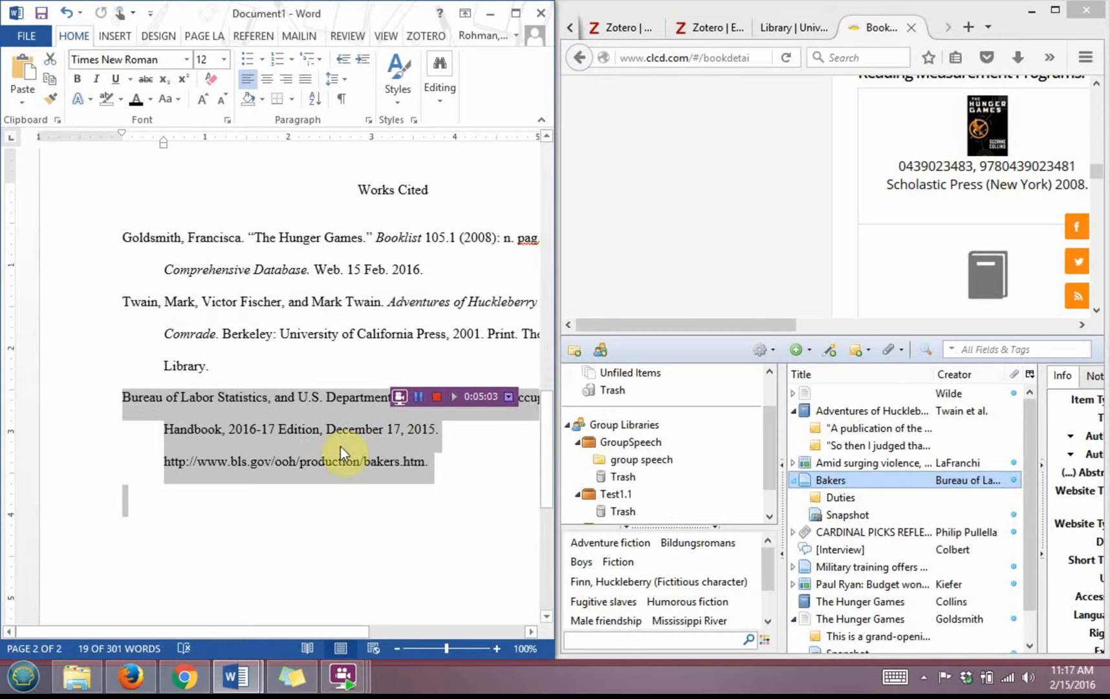
click(326, 539)
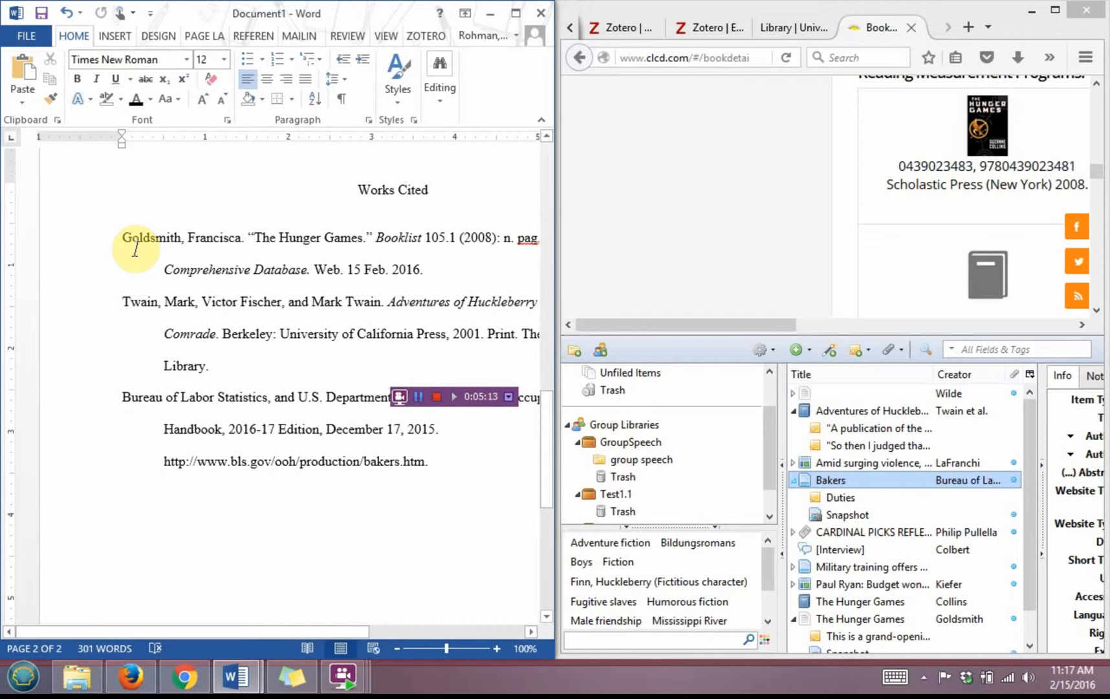
Step: Move the "Bakers" entry as plain text to the top of the Works Cited list, in its own paragraph above "The Hunger Games" entry
drag(123, 397, 455, 472)
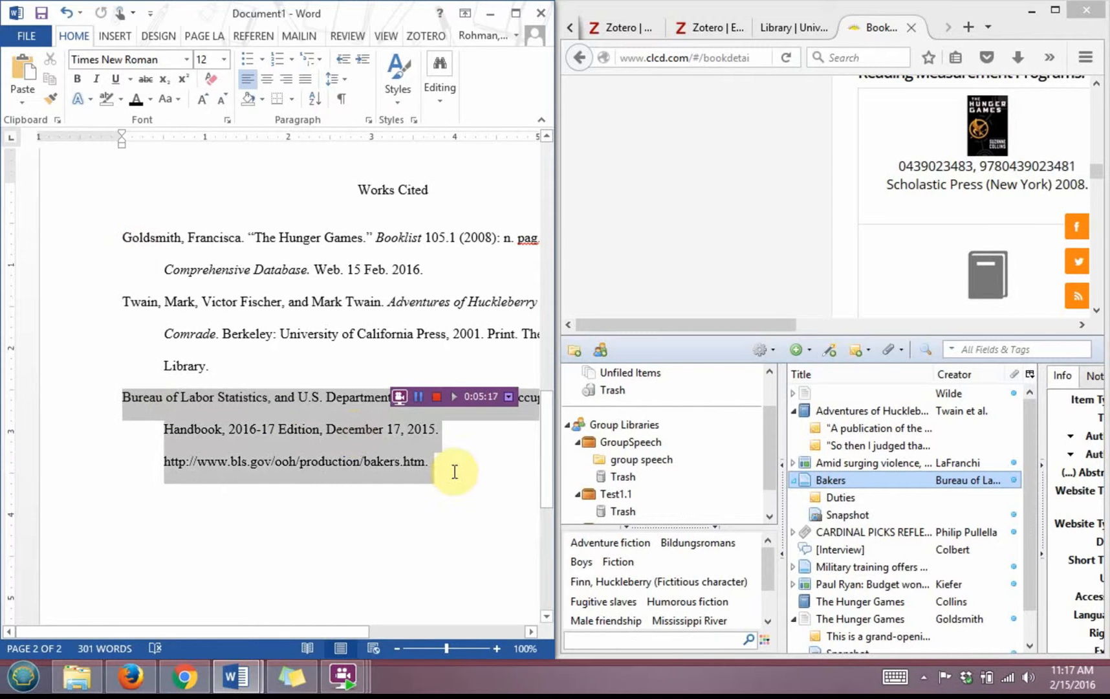
right_click(267, 400)
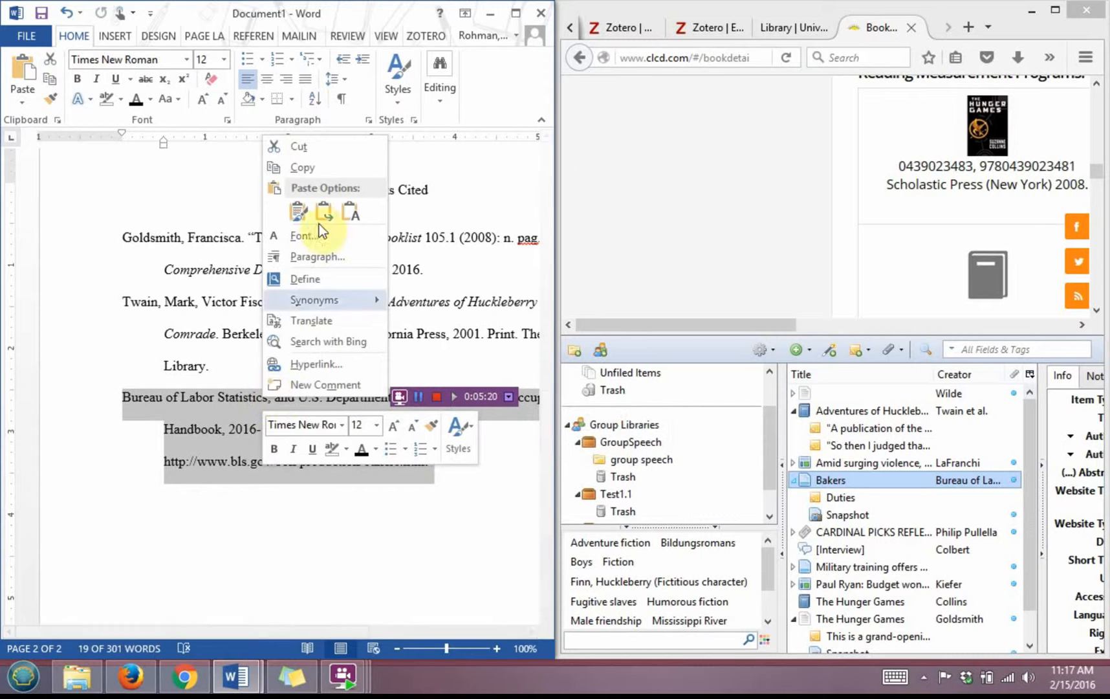
click(307, 147)
shift+click(121, 238)
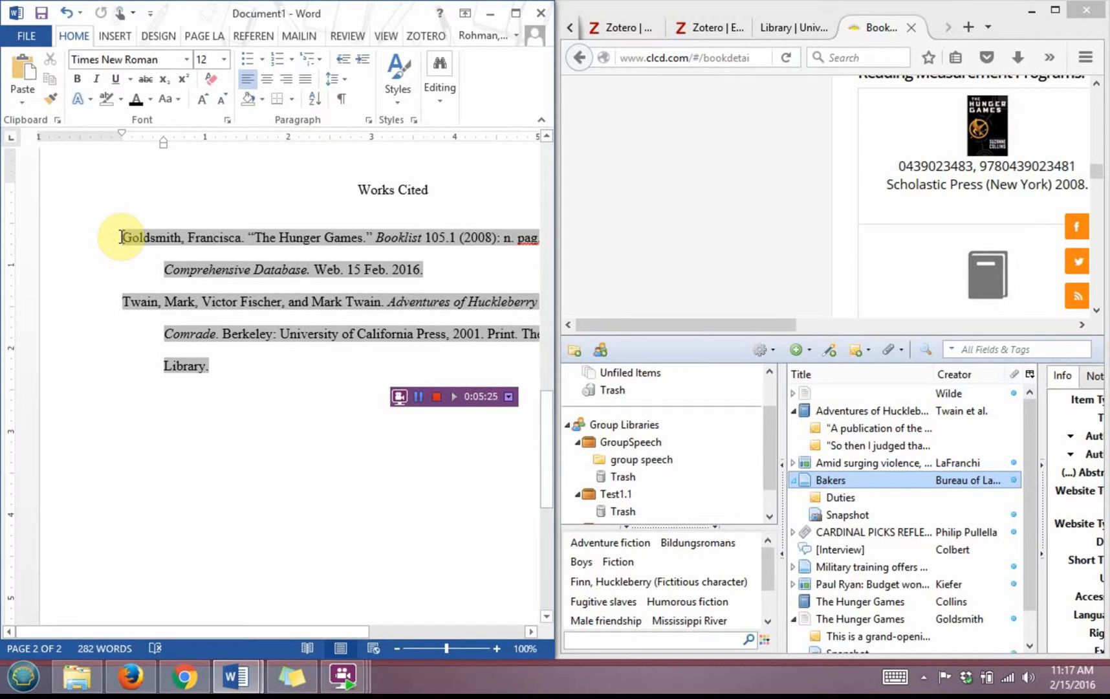
right_click(121, 237)
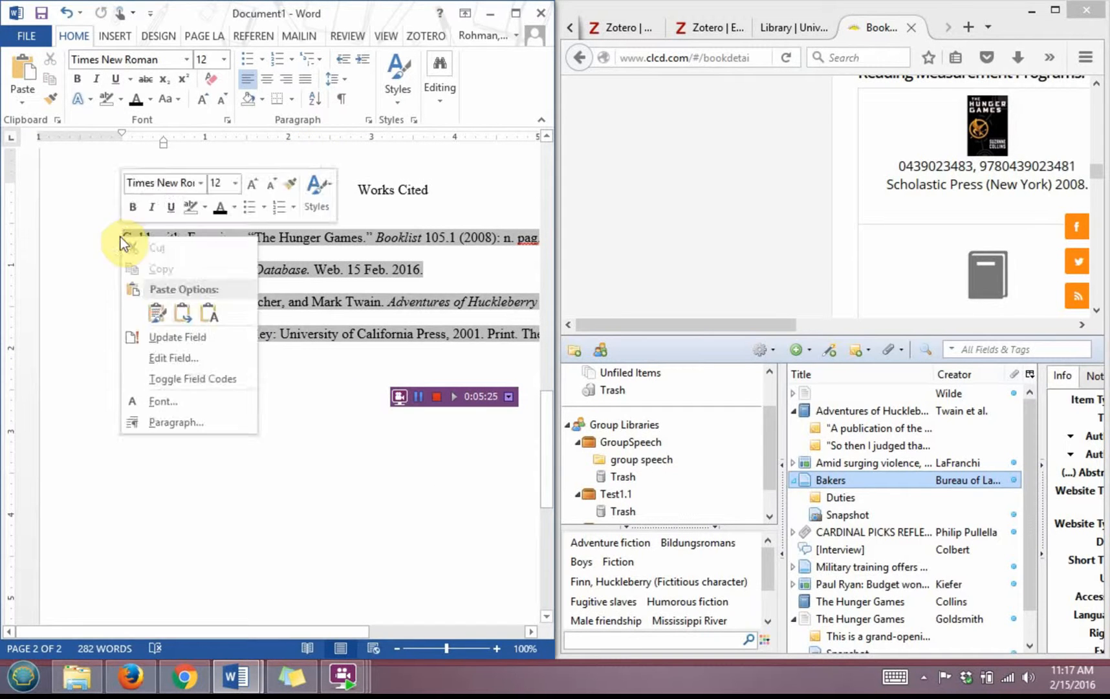
click(212, 316)
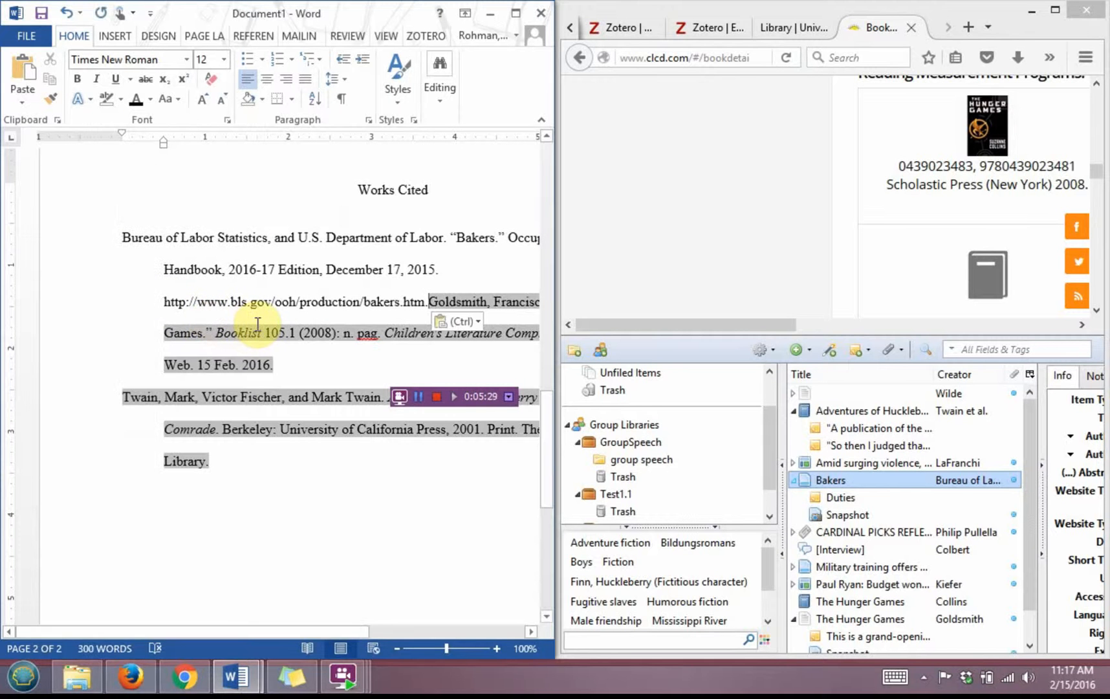
key(Return)
click(392, 269)
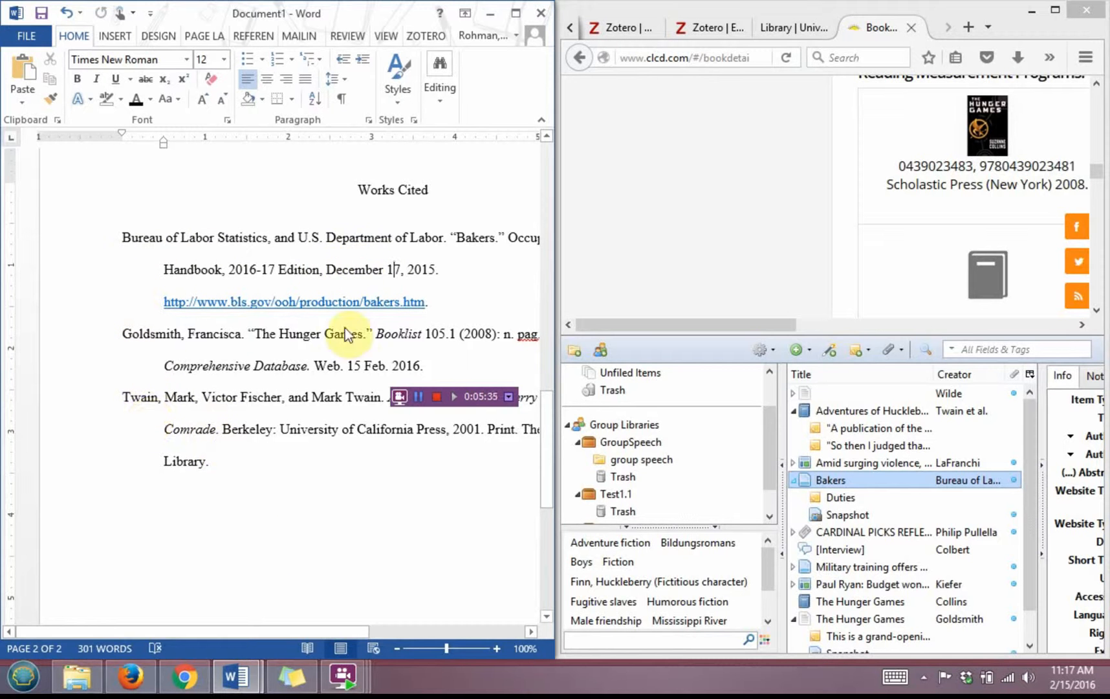
Step: Maximize the Word window, look over the Works Cited entries, and display the Zotero commands
drag(248, 632, 333, 627)
click(515, 13)
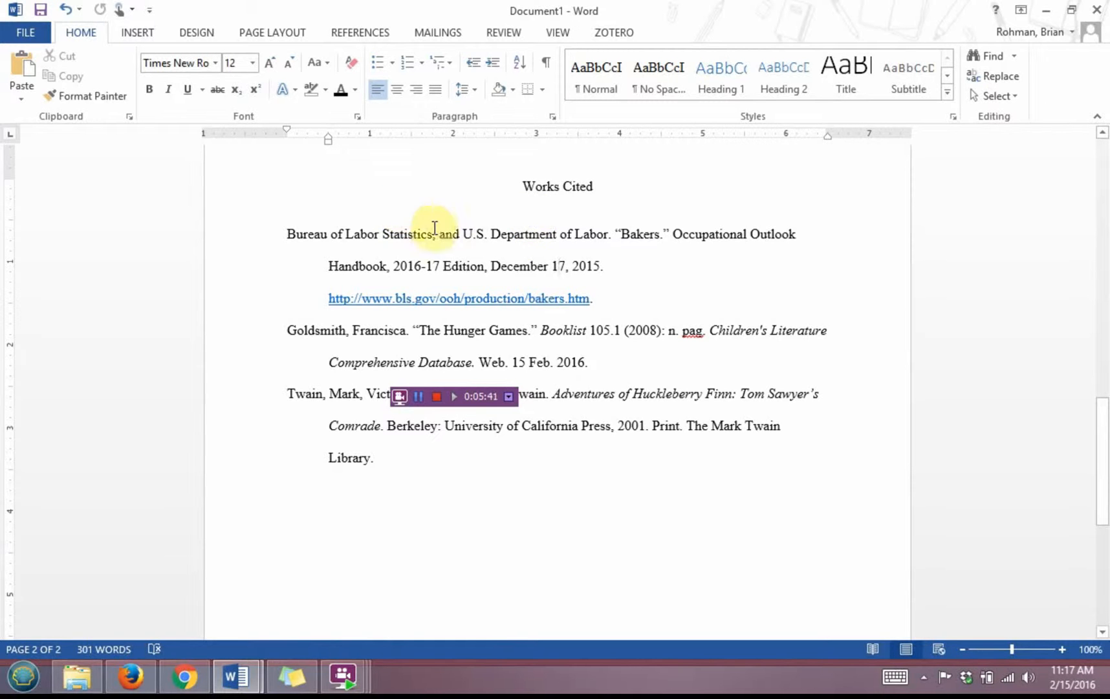
scroll(657, 391, down, 1)
scroll(650, 394, down, 1)
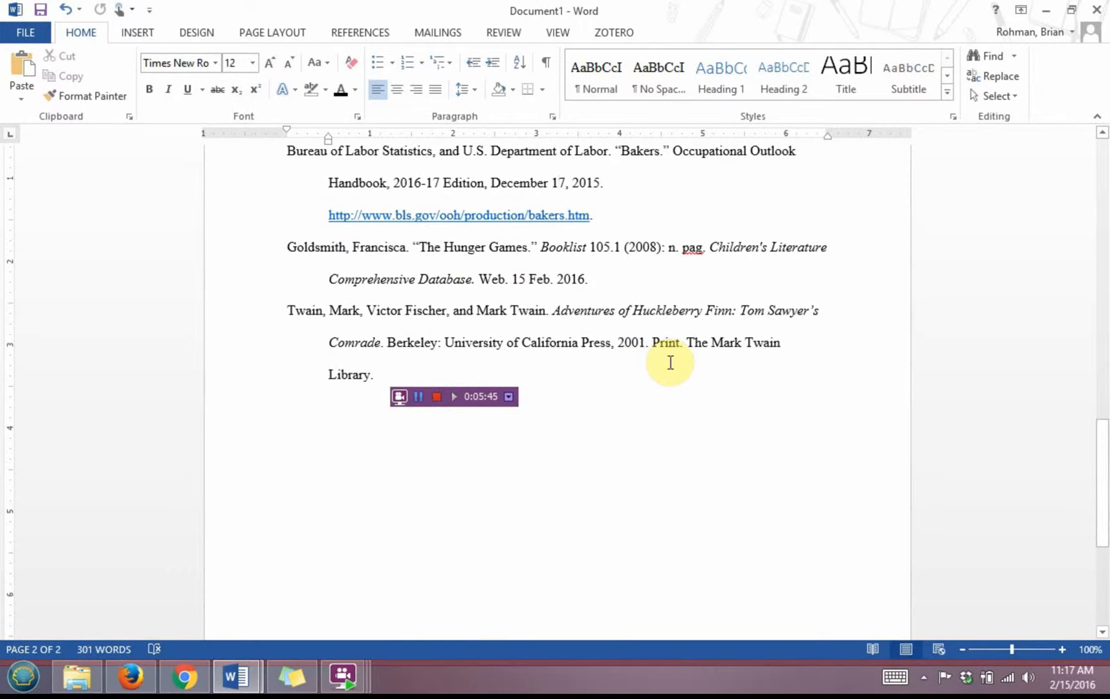
scroll(633, 314, up, 1)
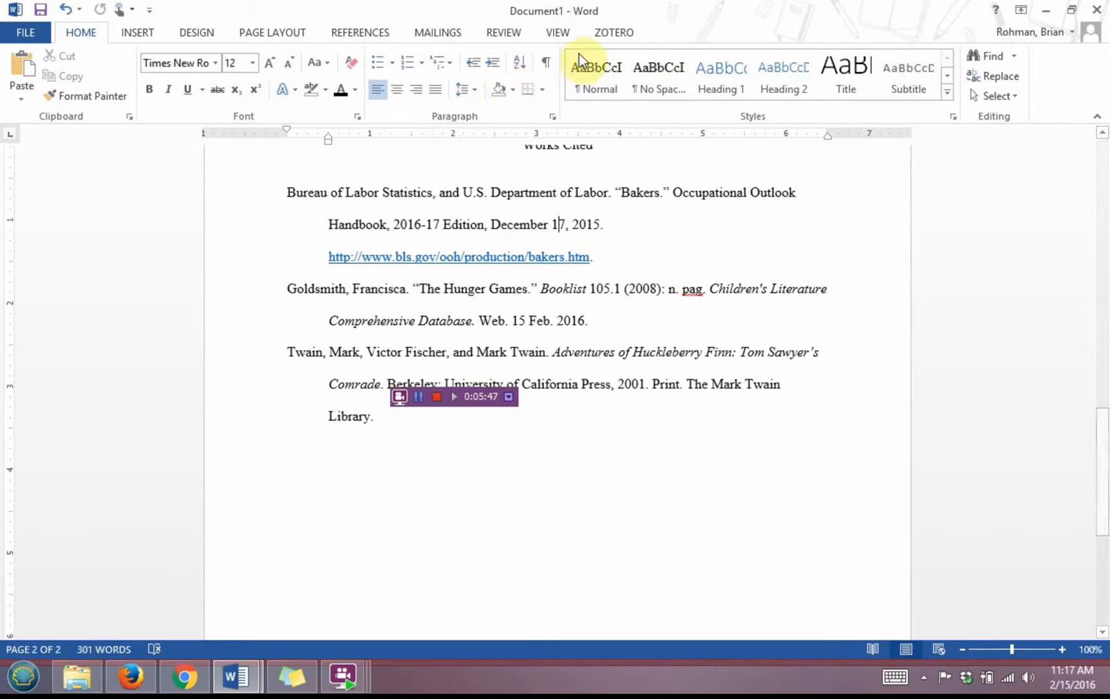
click(618, 33)
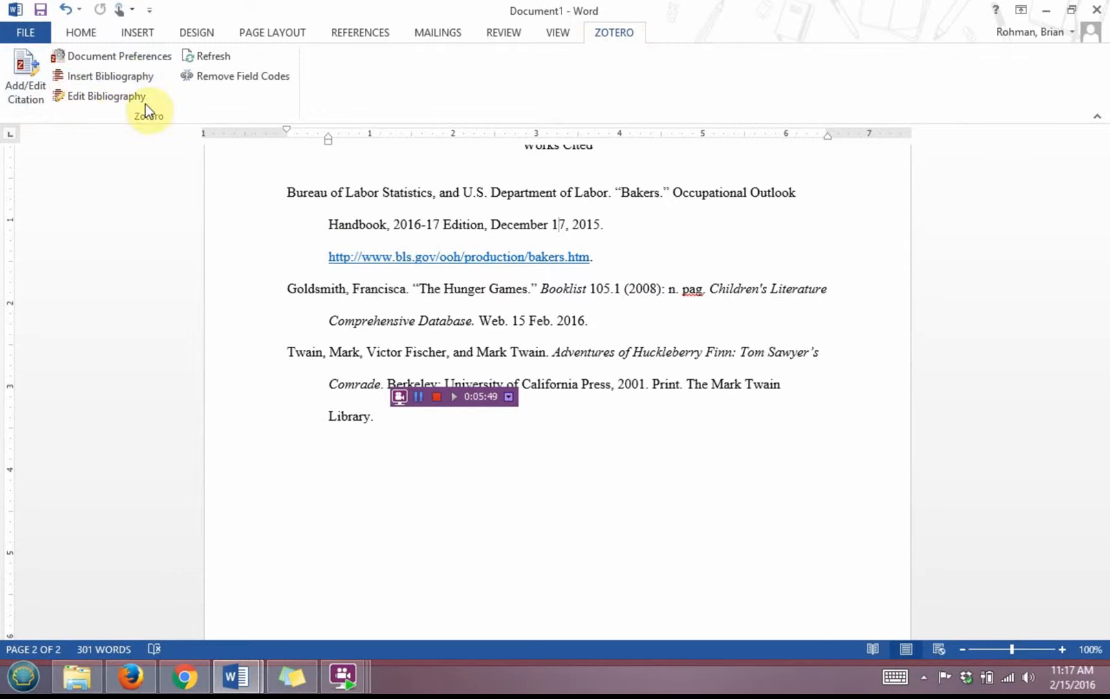